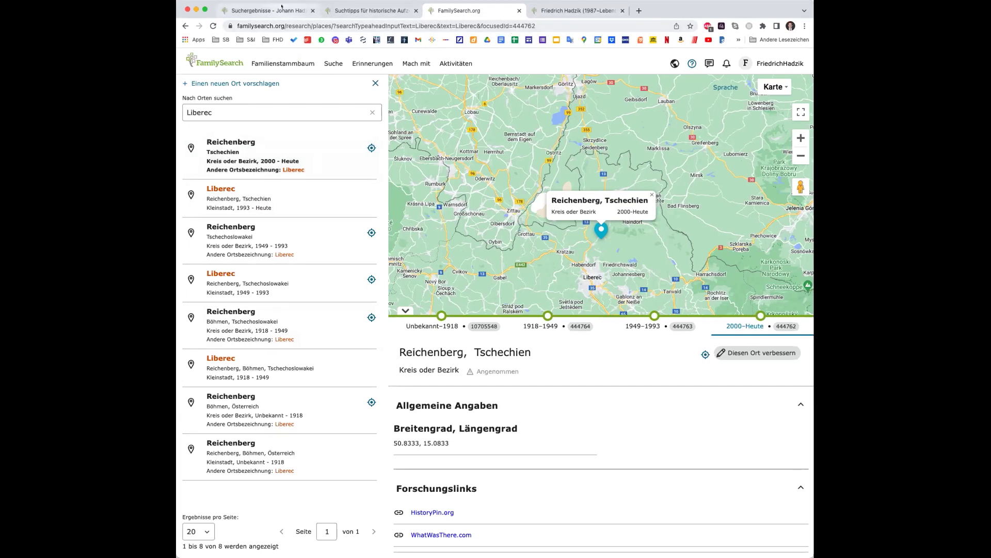
Go to the historical records search and search for the first name Johannes and surname Brahms.
{"action": "left_click", "coordinate": [266, 10]}
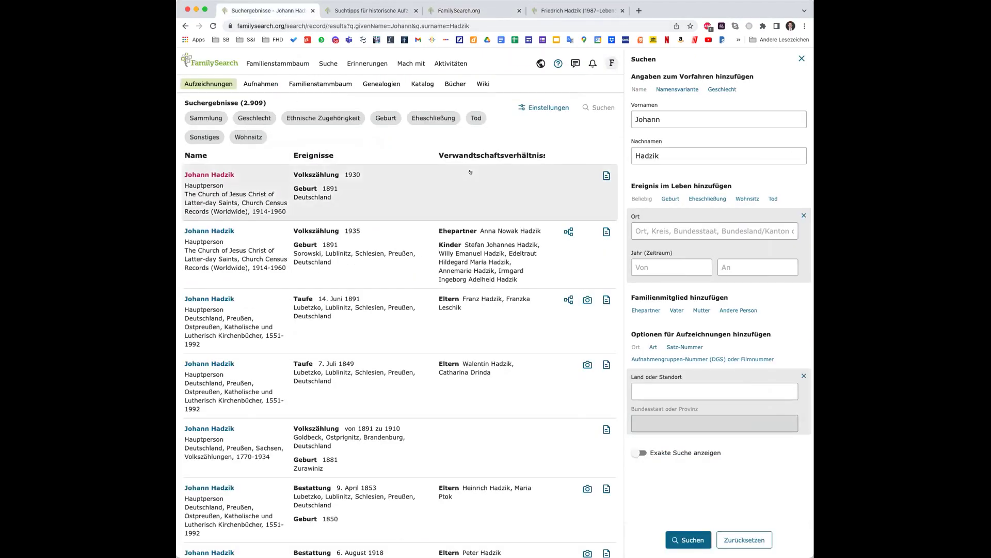
{"action": "left_click", "coordinate": [209, 84]}
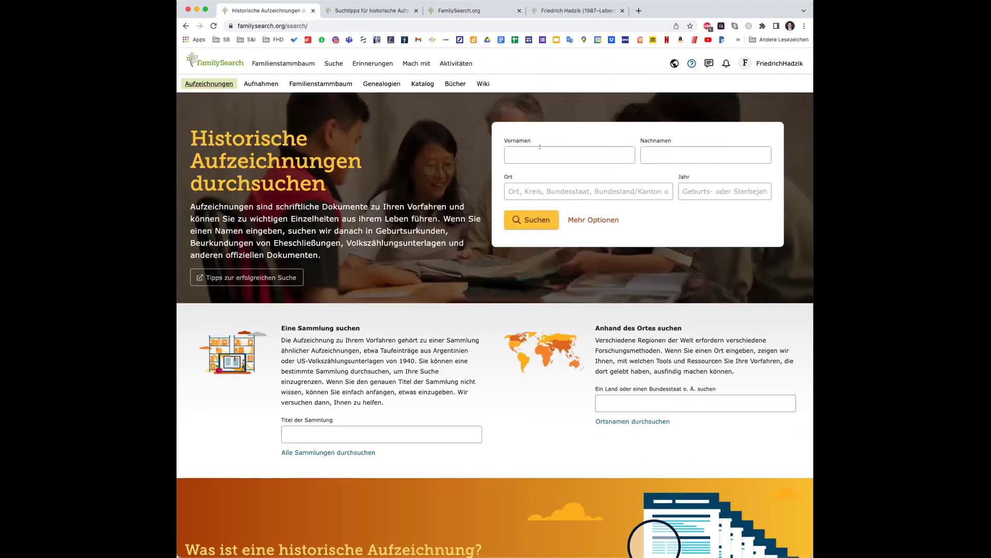
{"action": "left_click", "coordinate": [540, 148]}
{"action": "type", "text": "Johannes"}
{"action": "left_click", "coordinate": [705, 155]}
{"action": "type", "text": "Brahms"}
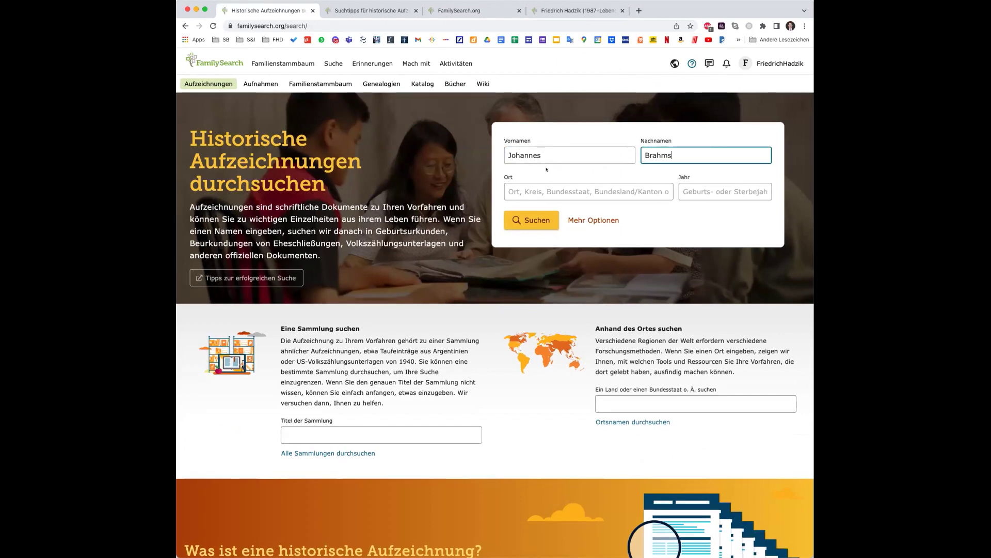
{"action": "left_click", "coordinate": [538, 224]}
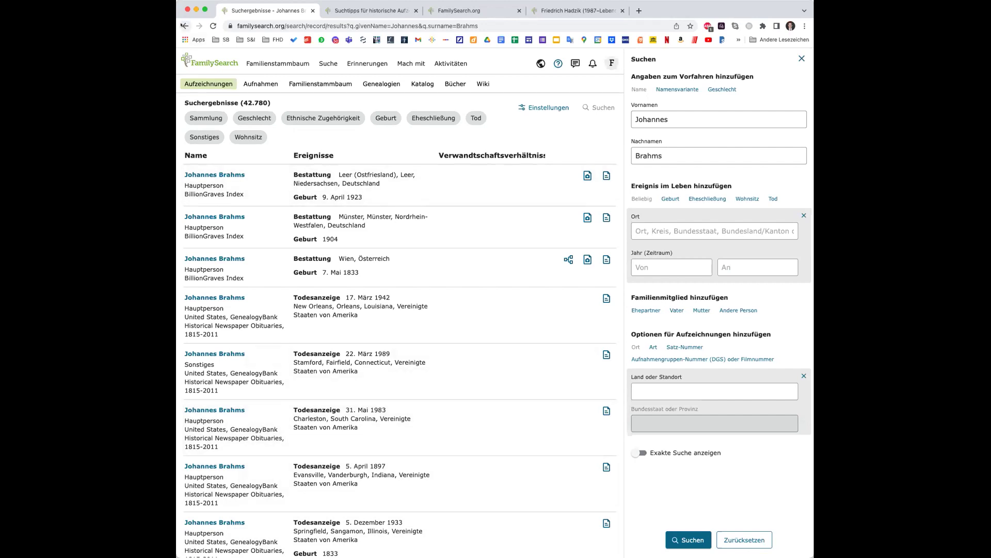
Return to the empty records search form and run the search for Johannes Brahms again.
{"action": "left_click", "coordinate": [186, 26]}
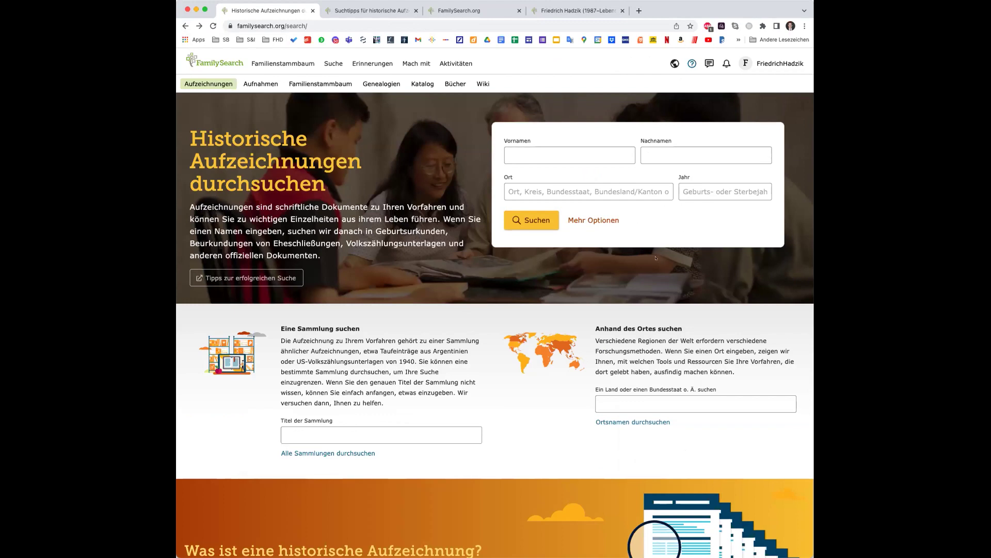
{"action": "left_click", "coordinate": [551, 151]}
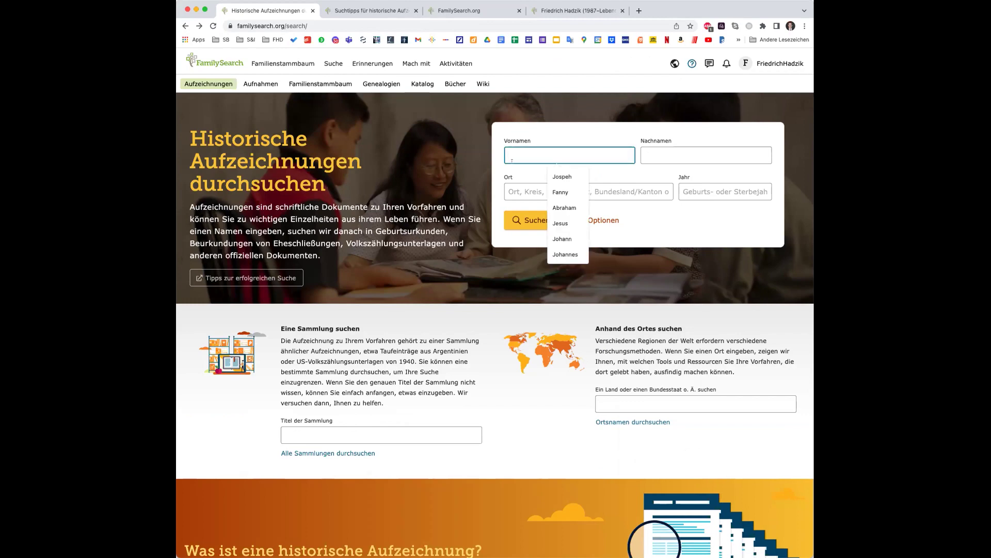
{"action": "left_click", "coordinate": [456, 128]}
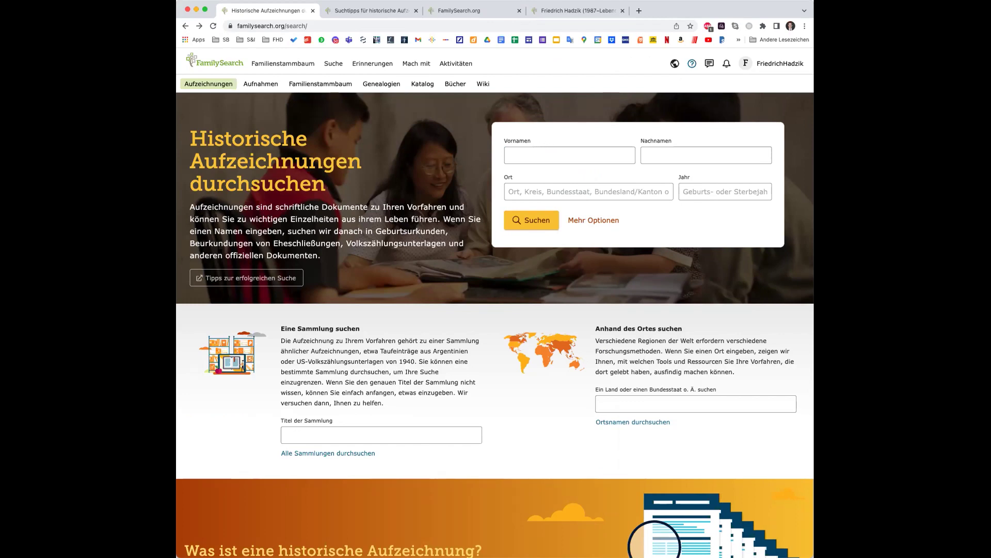
{"action": "left_click", "coordinate": [594, 151]}
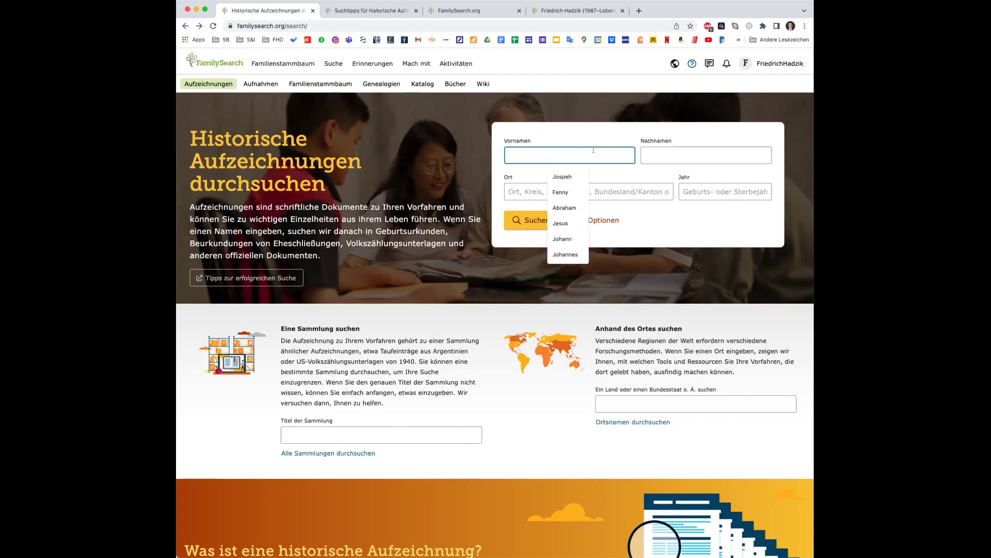
{"action": "type", "text": "Johannes"}
{"action": "key", "text": "Tab"}
{"action": "type", "text": "brahms"}
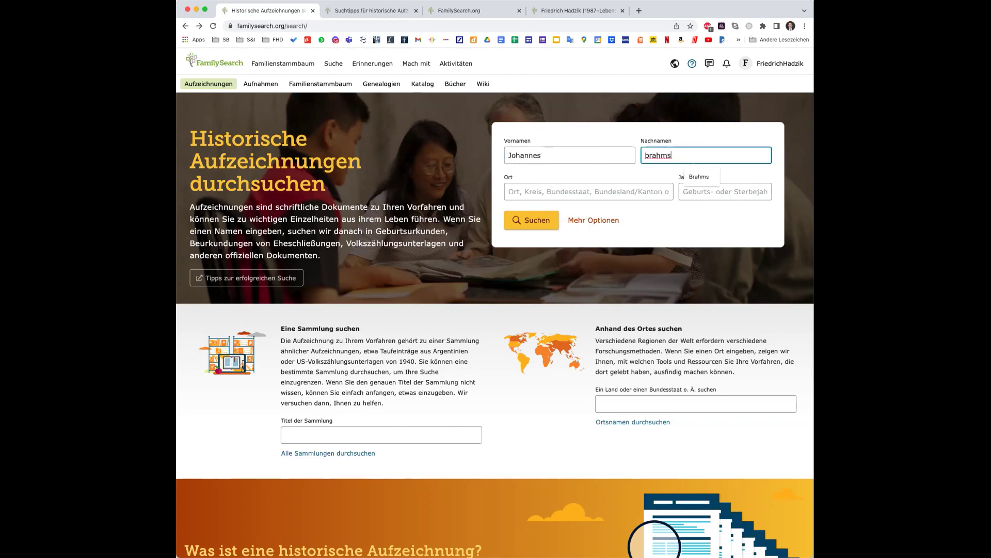
{"action": "left_click", "coordinate": [702, 177]}
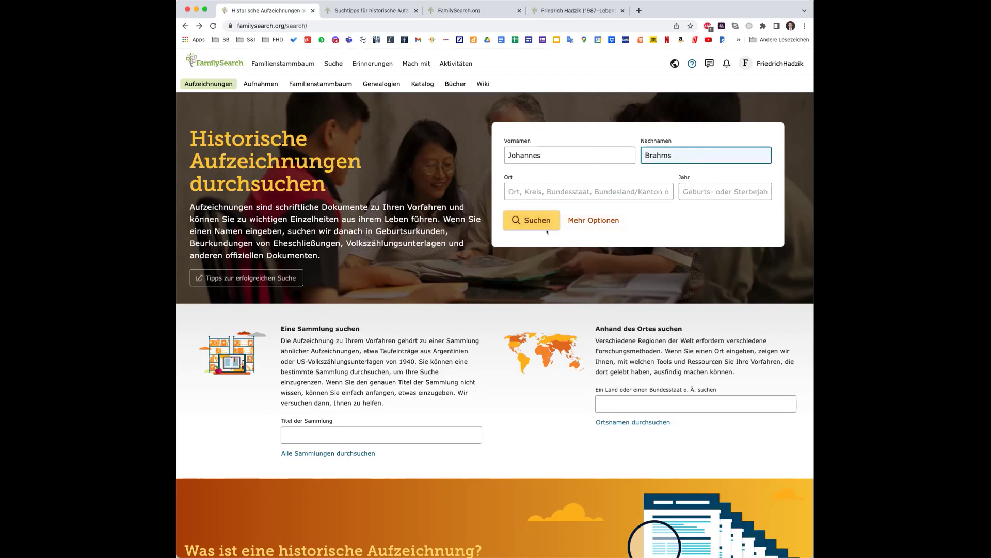
{"action": "left_click", "coordinate": [520, 219]}
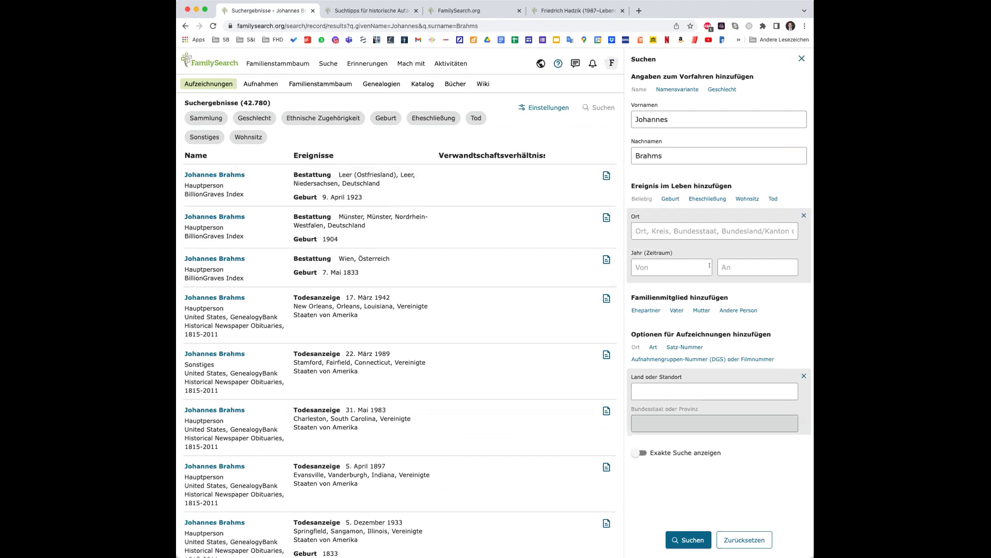
Narrow the record search to the year range 1830 to 1900.
{"action": "left_click", "coordinate": [675, 266]}
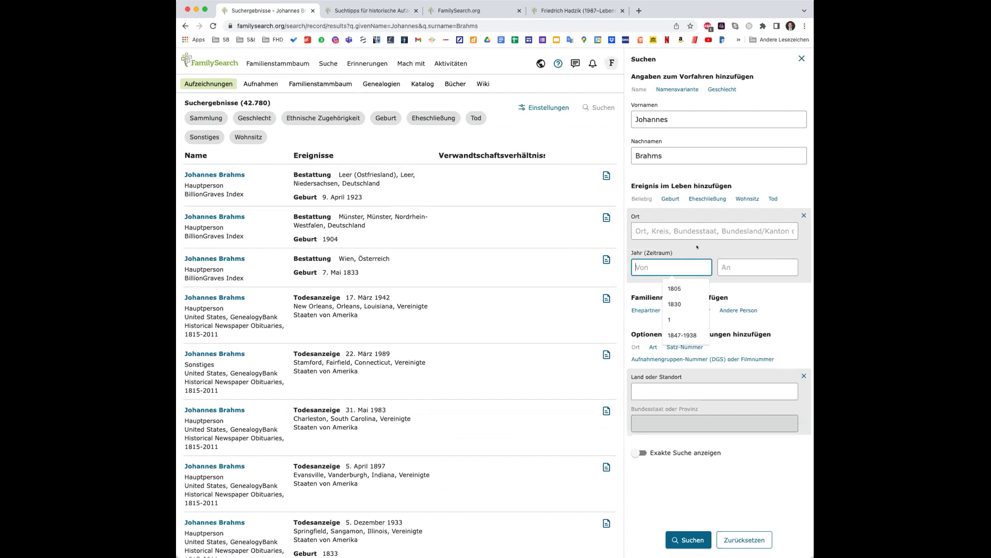
{"action": "type", "text": "1830"}
{"action": "key", "text": "Tab"}
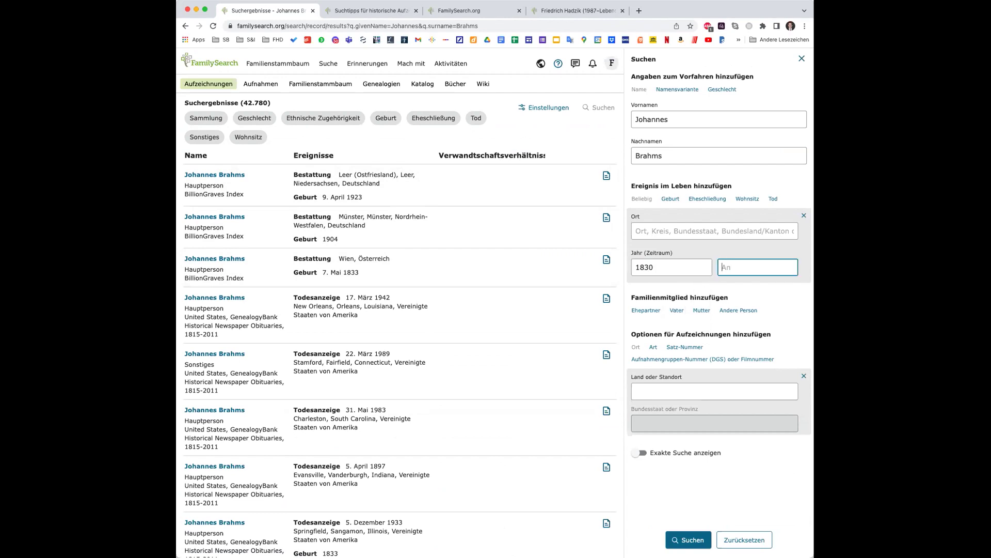
{"action": "type", "text": "1900"}
{"action": "left_click", "coordinate": [687, 538]}
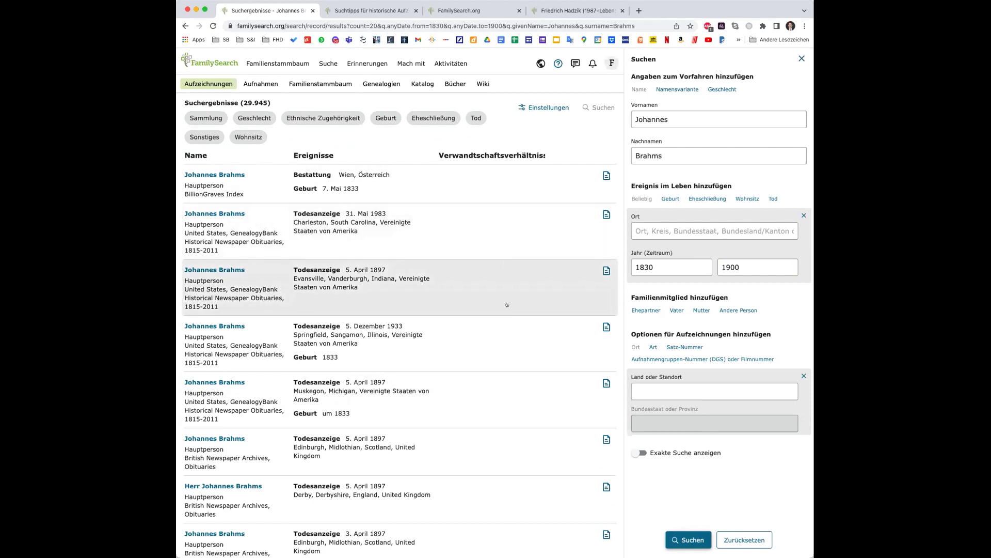
Open the BillionGraves record of Johannes Brahms's burial in Wien and go to the linked family tree person page.
{"action": "left_click", "coordinate": [214, 174]}
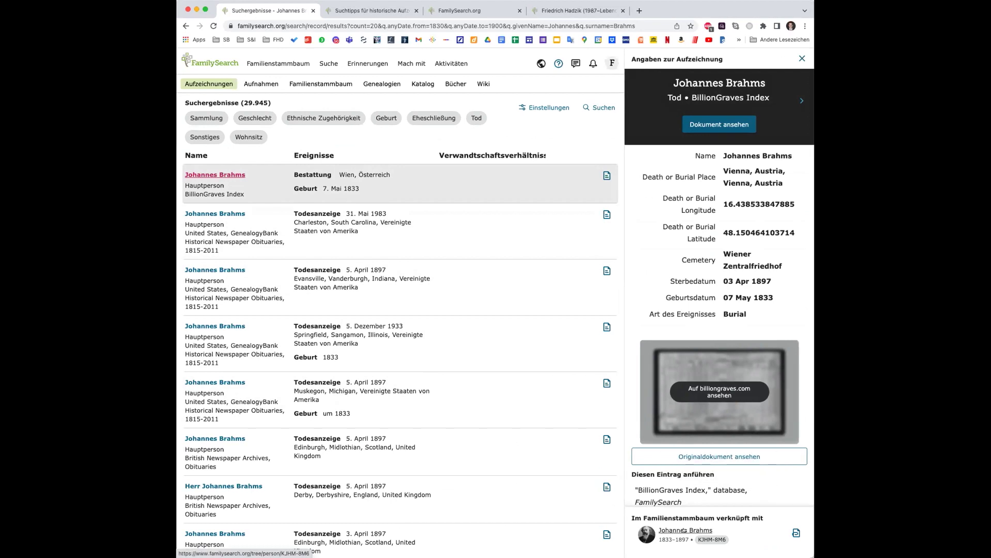
{"action": "mouse_move", "coordinate": [684, 531]}
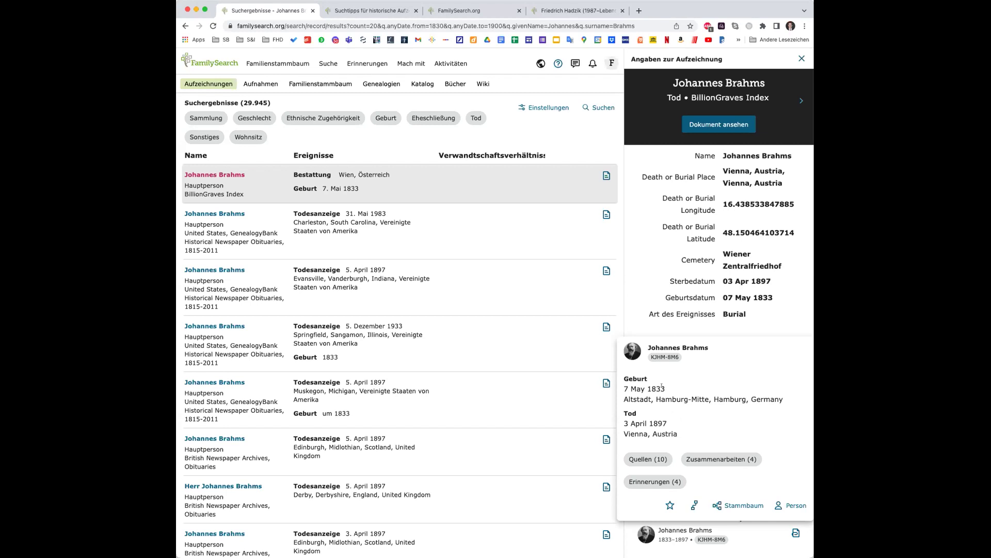
{"action": "left_click", "coordinate": [784, 500]}
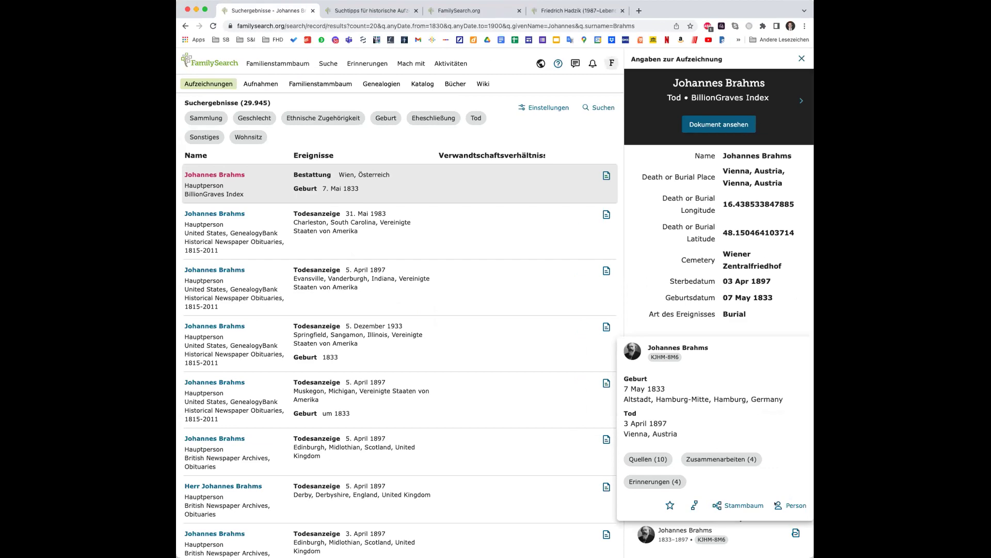
{"action": "left_click", "coordinate": [792, 505]}
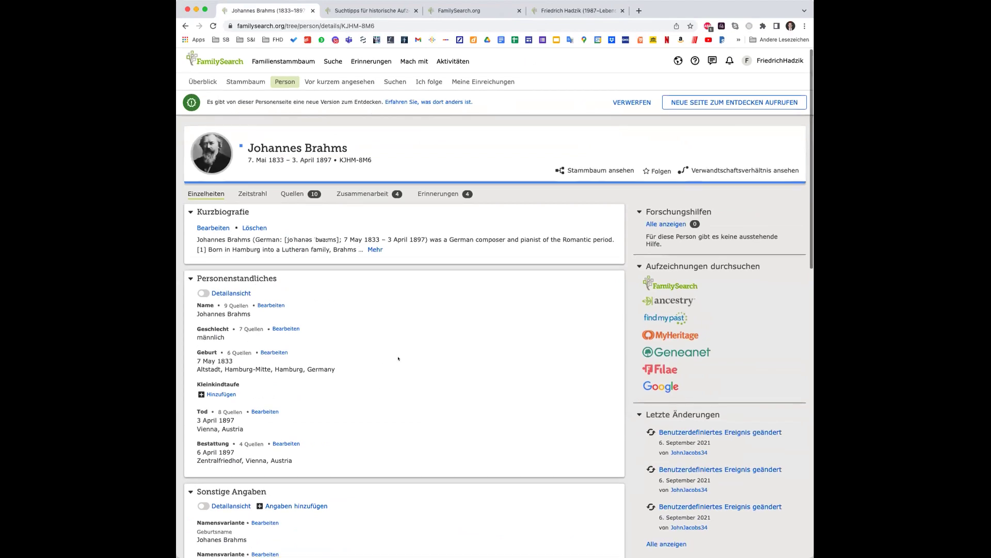
Look through Brahms's personal details, read the full Kurzbiografie and collapse that section.
{"action": "scroll", "coordinate": [398, 357], "scroll_direction": "down", "scroll_amount": 1}
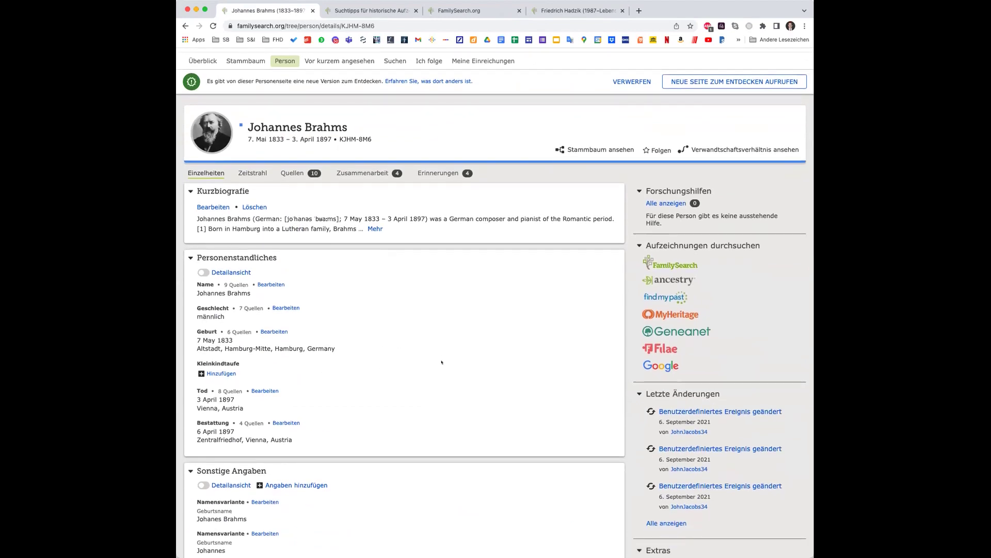
{"action": "scroll", "coordinate": [439, 346], "scroll_direction": "down", "scroll_amount": 2}
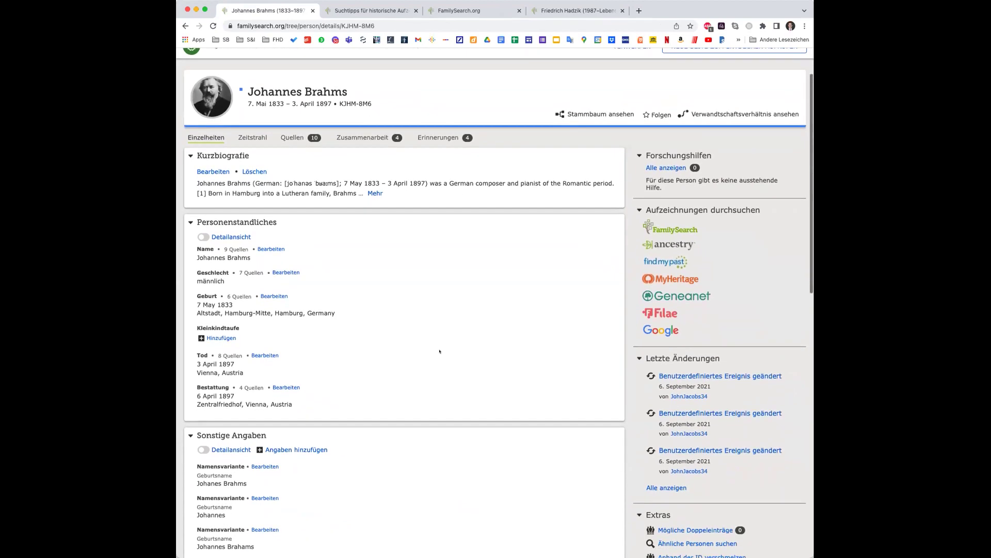
{"action": "scroll", "coordinate": [461, 343], "scroll_direction": "down", "scroll_amount": 2}
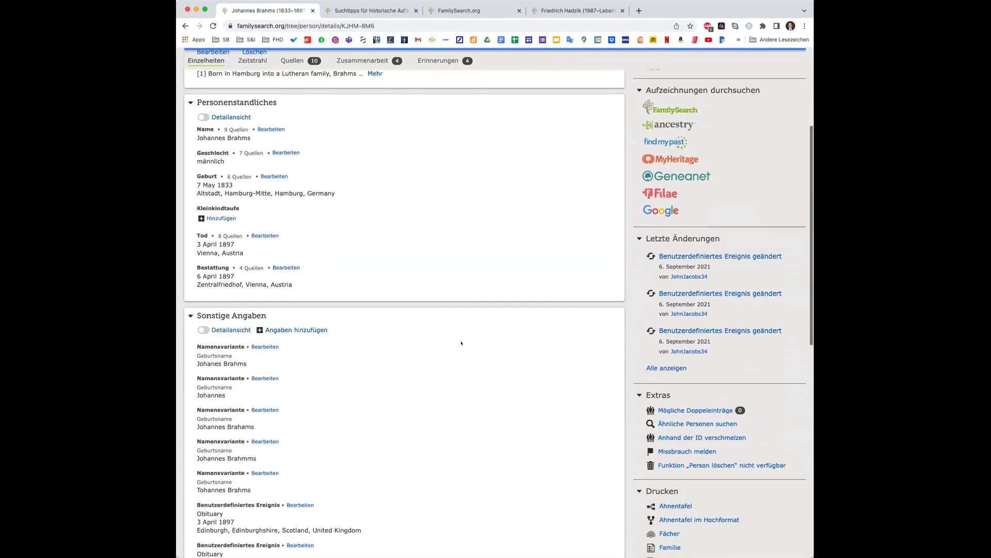
{"action": "scroll", "coordinate": [461, 343], "scroll_direction": "down", "scroll_amount": 2}
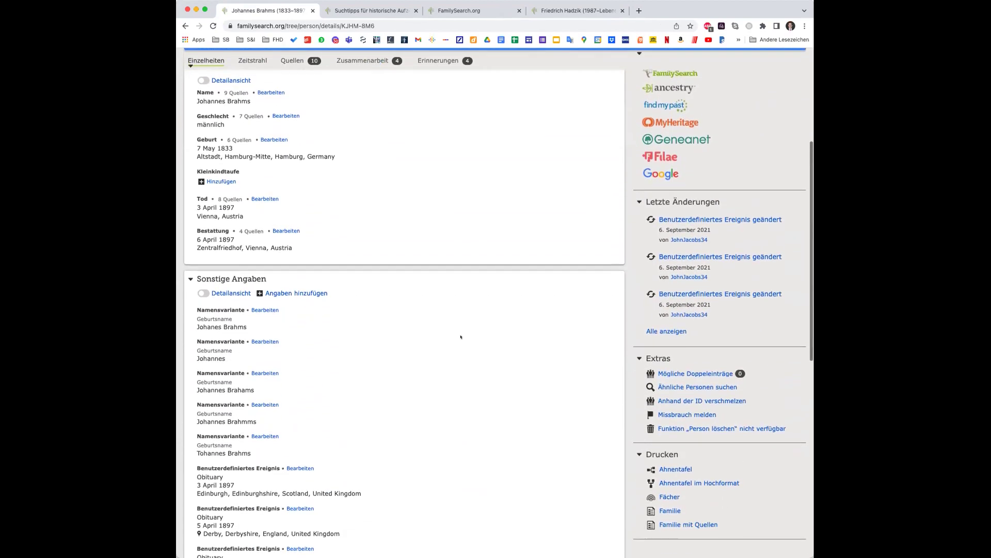
{"action": "scroll", "coordinate": [461, 336], "scroll_direction": "up", "scroll_amount": 5}
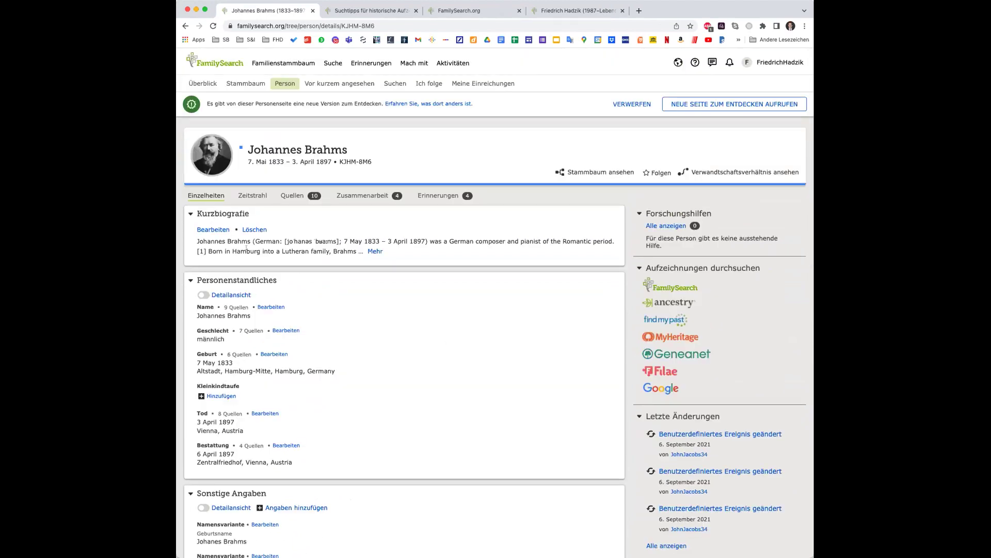
{"action": "left_click", "coordinate": [370, 251]}
{"action": "scroll", "coordinate": [310, 237], "scroll_direction": "down", "scroll_amount": 5}
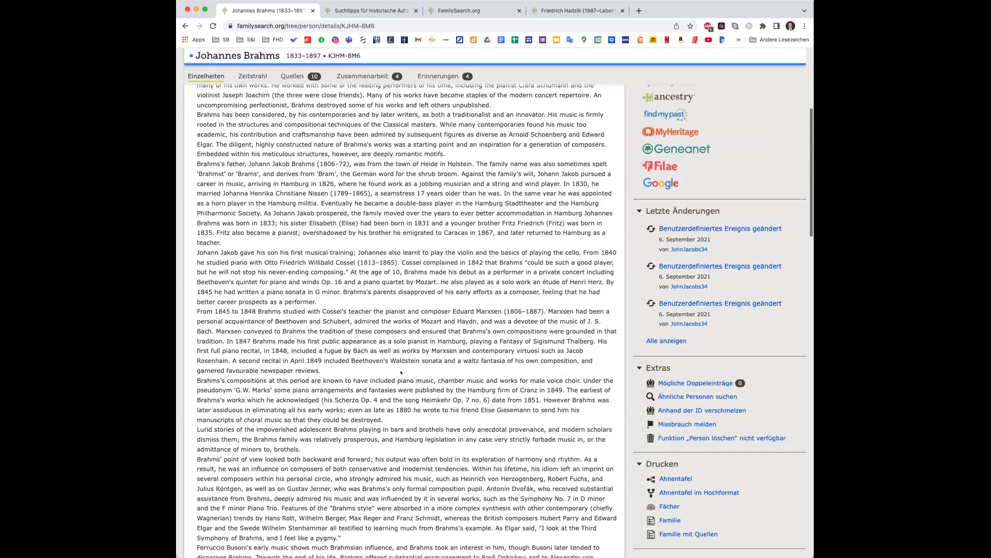
{"action": "scroll", "coordinate": [222, 233], "scroll_direction": "up", "scroll_amount": 5}
{"action": "left_click", "coordinate": [192, 211]}
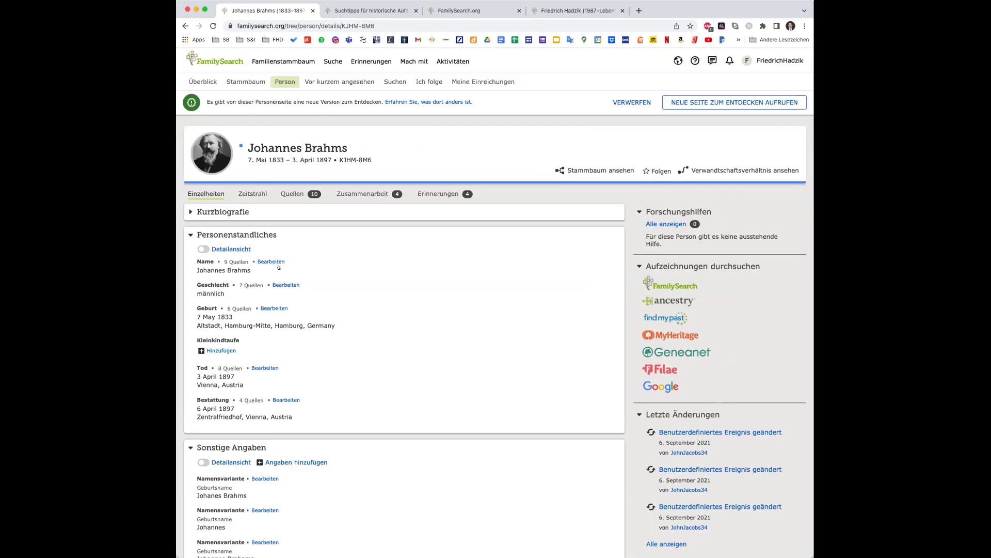
Review the name variants and examine the list of Quellen attached to Johannes Brahms.
{"action": "scroll", "coordinate": [319, 412], "scroll_direction": "down", "scroll_amount": 1}
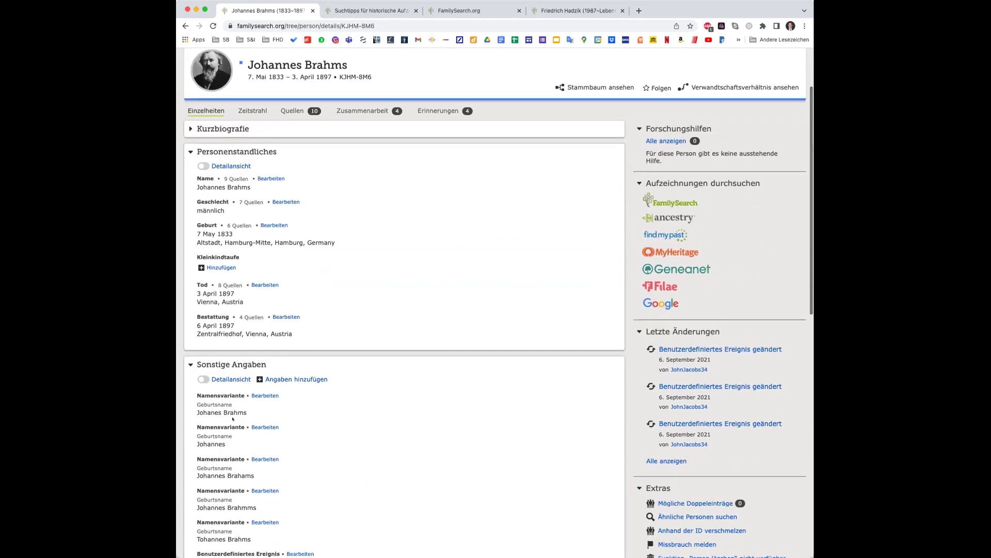
{"action": "scroll", "coordinate": [270, 196], "scroll_direction": "up", "scroll_amount": 2}
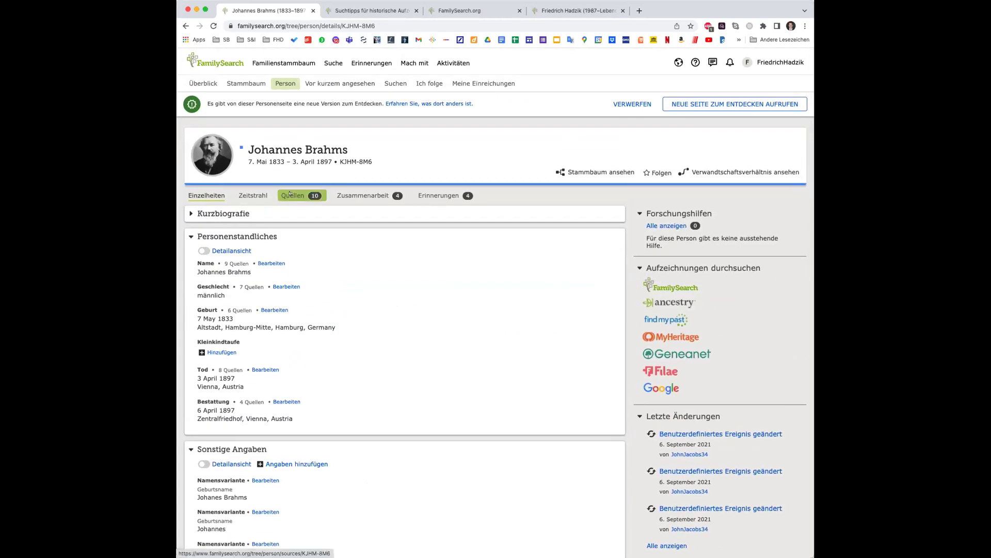
{"action": "left_click", "coordinate": [293, 195]}
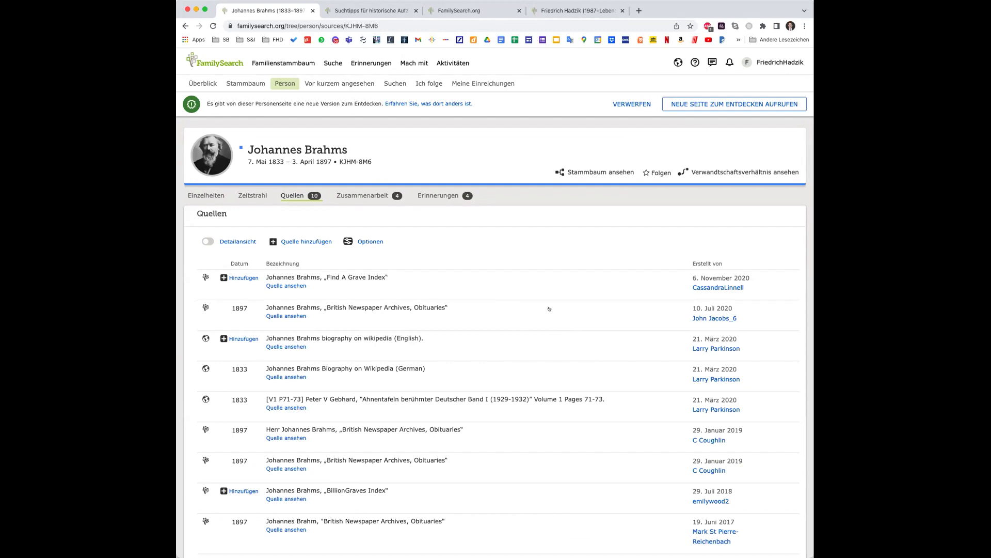
{"action": "scroll", "coordinate": [547, 339], "scroll_direction": "down", "scroll_amount": 2}
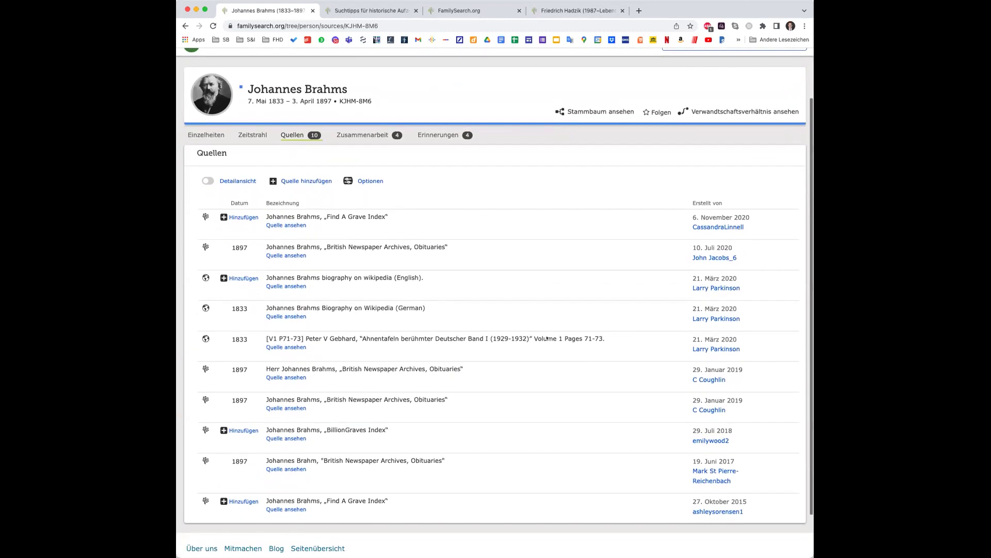
{"action": "scroll", "coordinate": [547, 339], "scroll_direction": "up", "scroll_amount": 2}
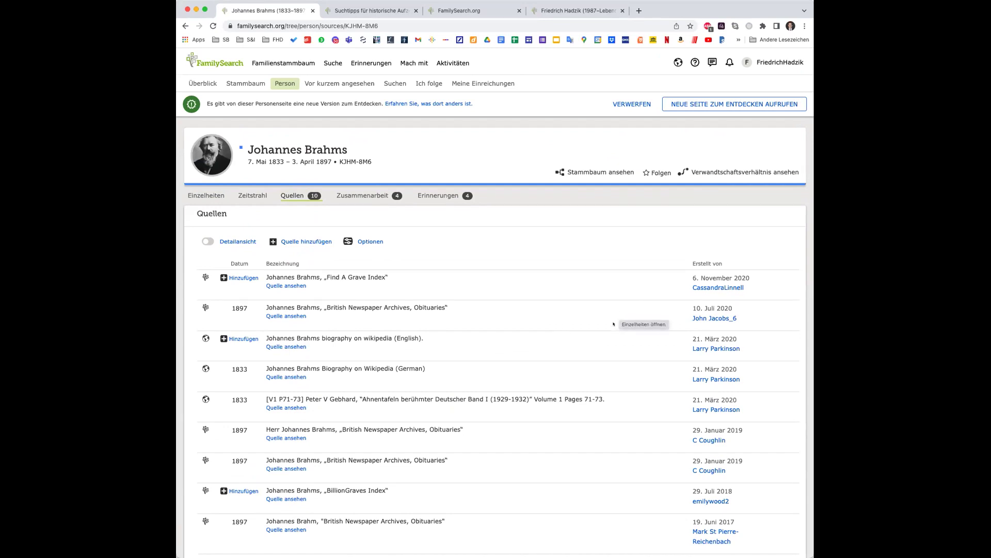
{"action": "scroll", "coordinate": [620, 315], "scroll_direction": "down", "scroll_amount": 1}
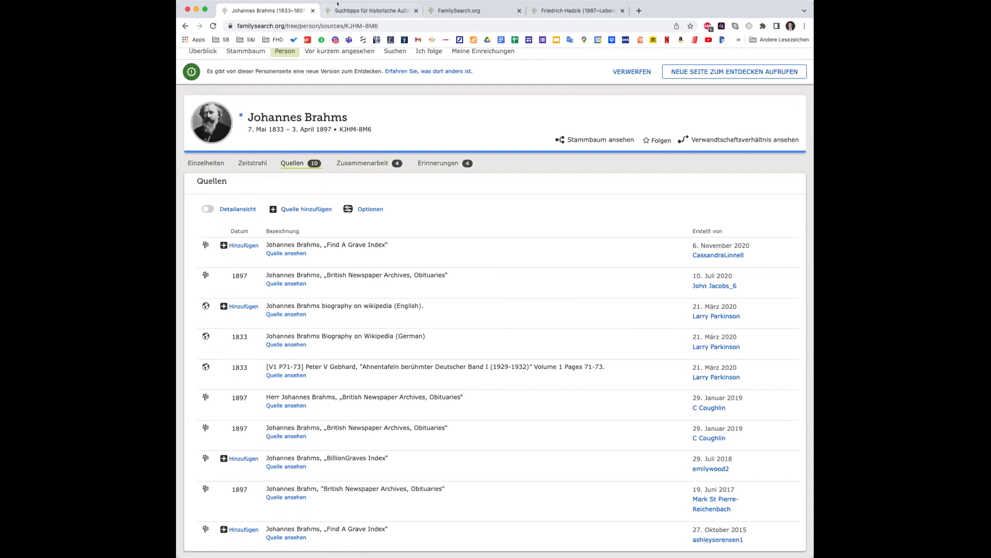
{"action": "scroll", "coordinate": [374, 140], "scroll_direction": "up", "scroll_amount": 2}
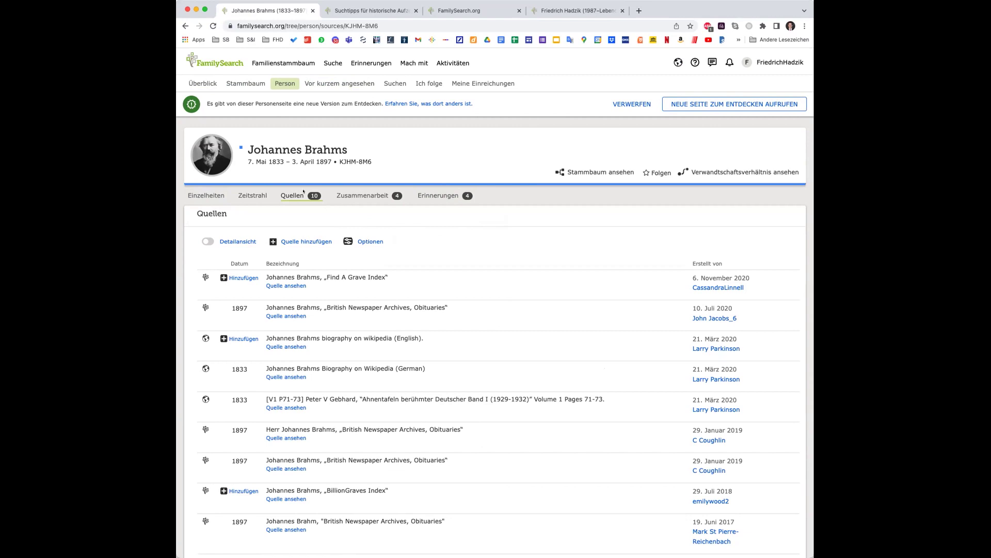
Return to the Einzelheiten of Johannes Brahms and review the Personenstandliches and Sonstige Angaben sections.
{"action": "left_click", "coordinate": [206, 195]}
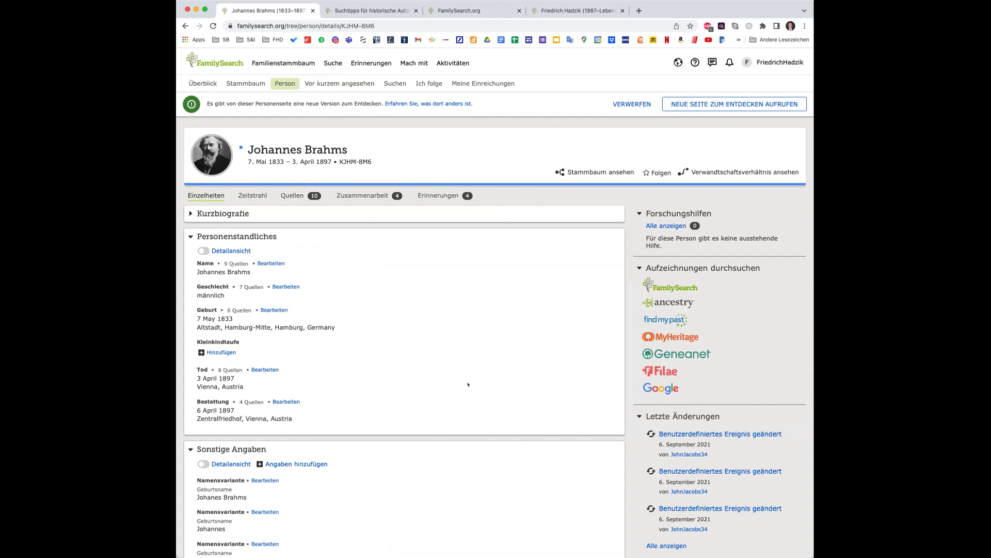
{"action": "scroll", "coordinate": [468, 384], "scroll_direction": "down", "scroll_amount": 5}
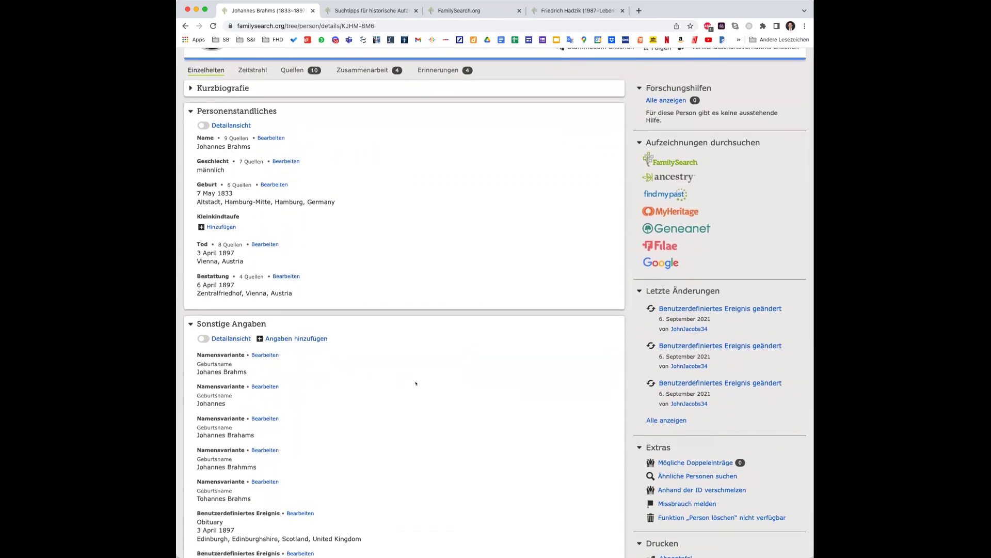
{"action": "scroll", "coordinate": [364, 371], "scroll_direction": "up", "scroll_amount": 3}
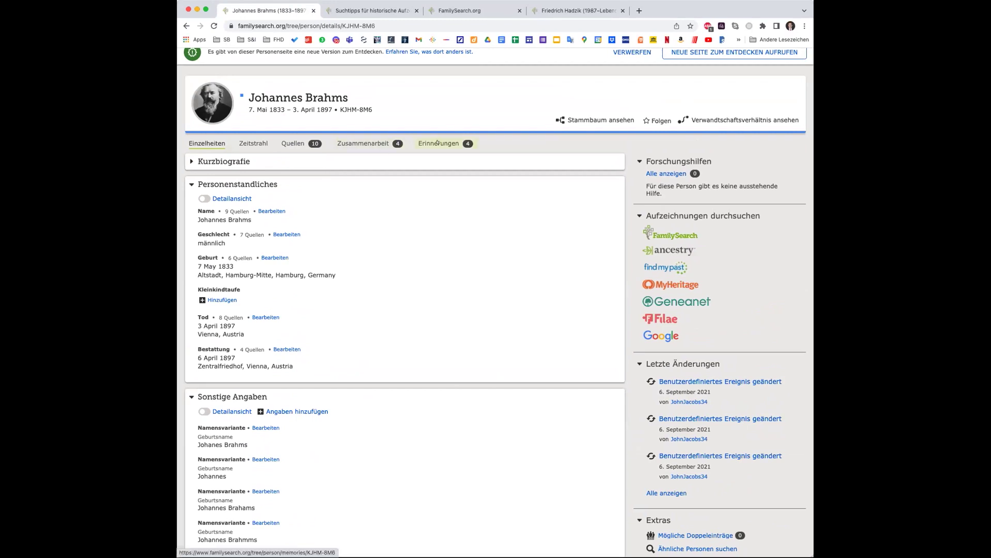
Review the Zeitstrahl of Johannes Brahms and look at the list of Quellen again.
{"action": "left_click", "coordinate": [253, 143]}
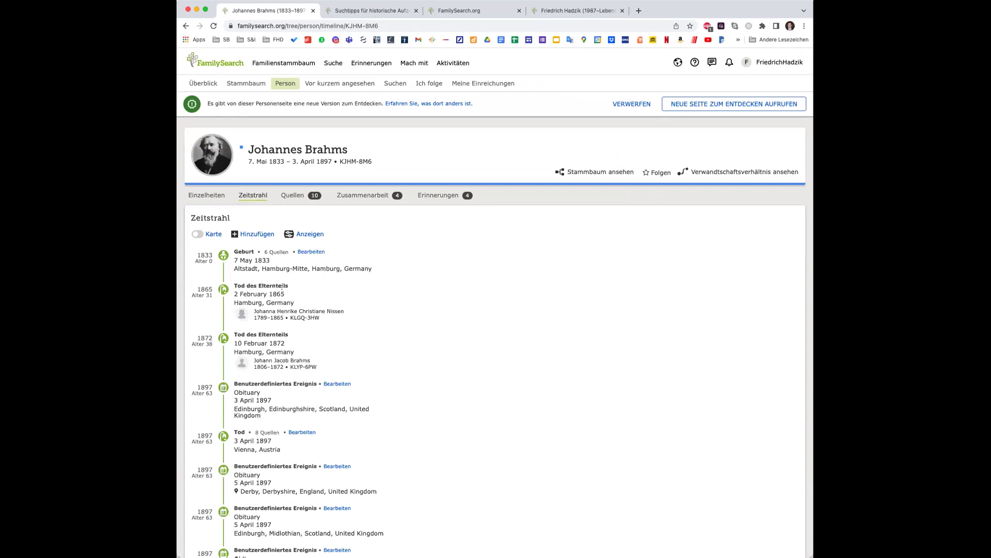
{"action": "scroll", "coordinate": [298, 357], "scroll_direction": "down", "scroll_amount": 3}
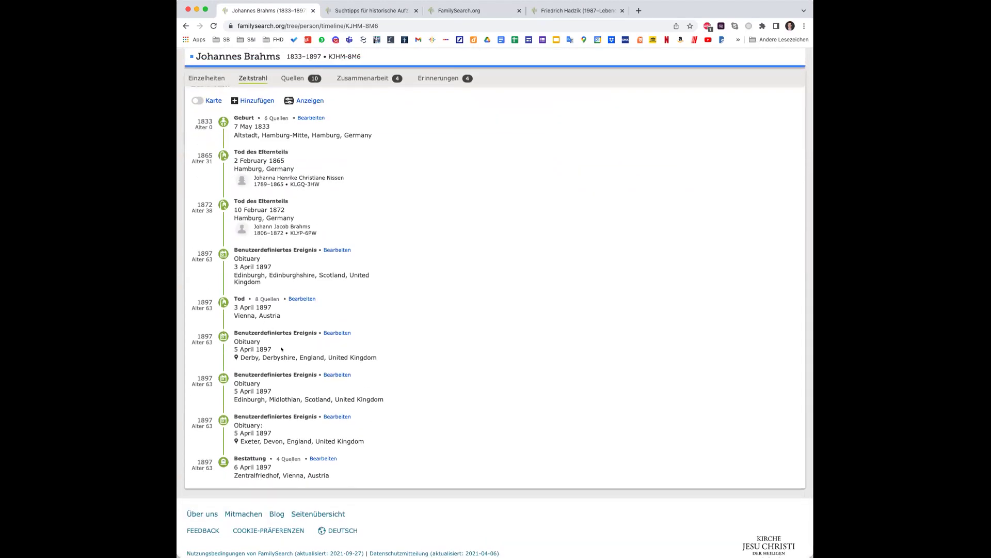
{"action": "scroll", "coordinate": [288, 344], "scroll_direction": "up", "scroll_amount": 3}
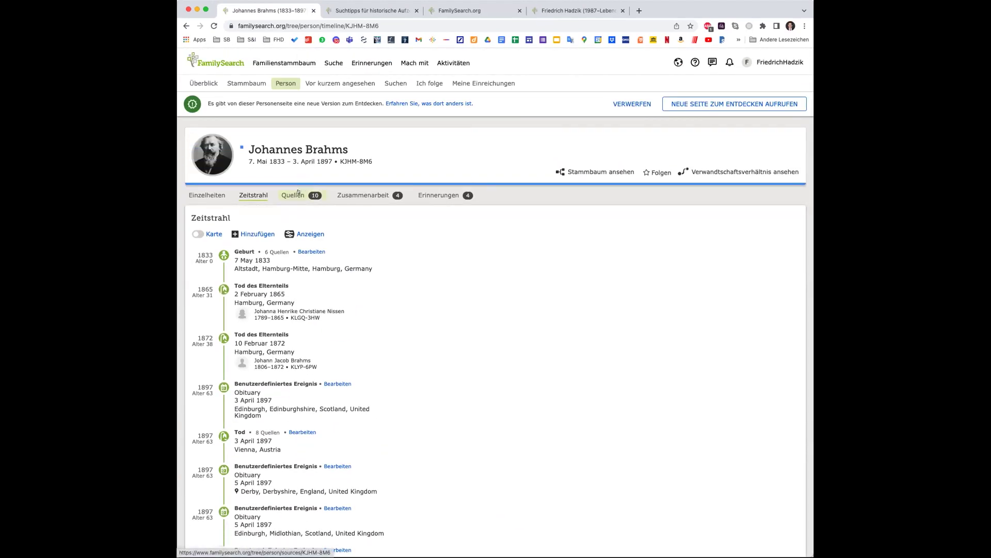
{"action": "left_click", "coordinate": [298, 195]}
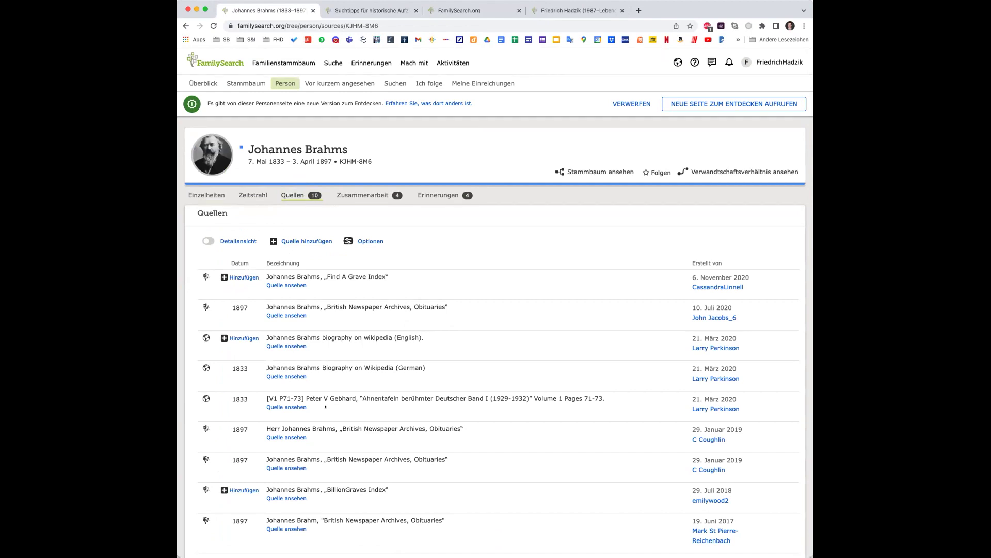
Look through the Zusammenarbeit notes and discussions and the Erinnerungen of Johannes Brahms, from Fotos to Audioaufnahmen.
{"action": "left_click", "coordinate": [361, 196]}
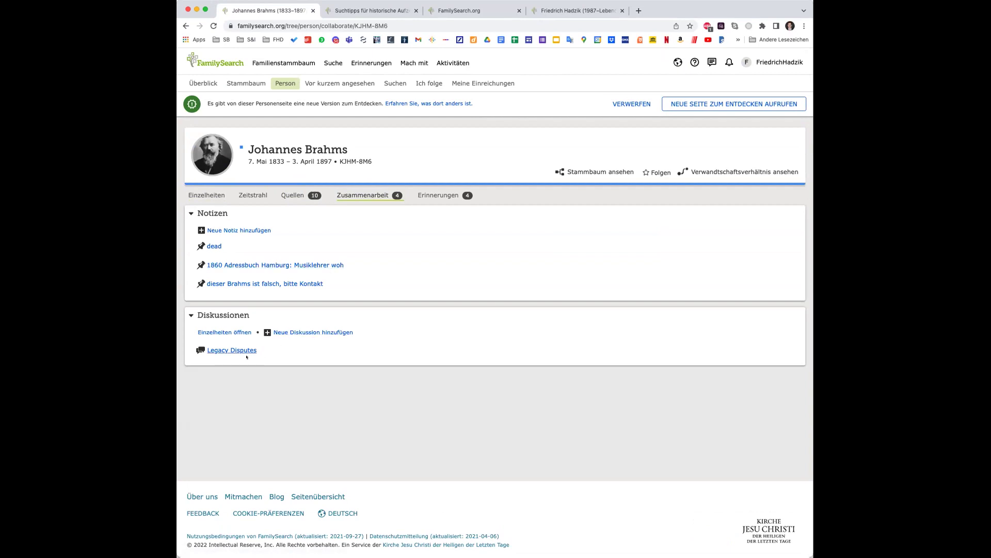
{"action": "left_click", "coordinate": [446, 199]}
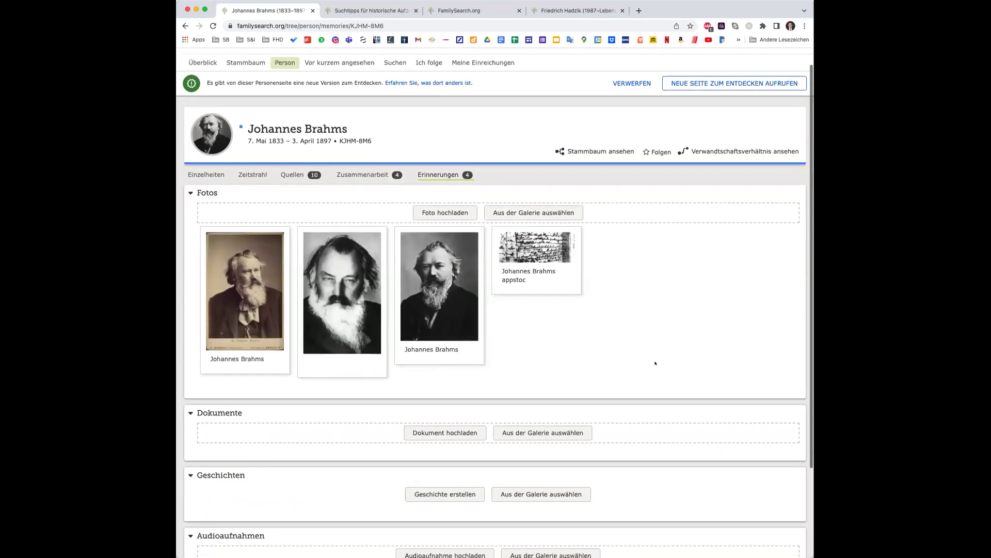
{"action": "scroll", "coordinate": [653, 362], "scroll_direction": "down", "scroll_amount": 5}
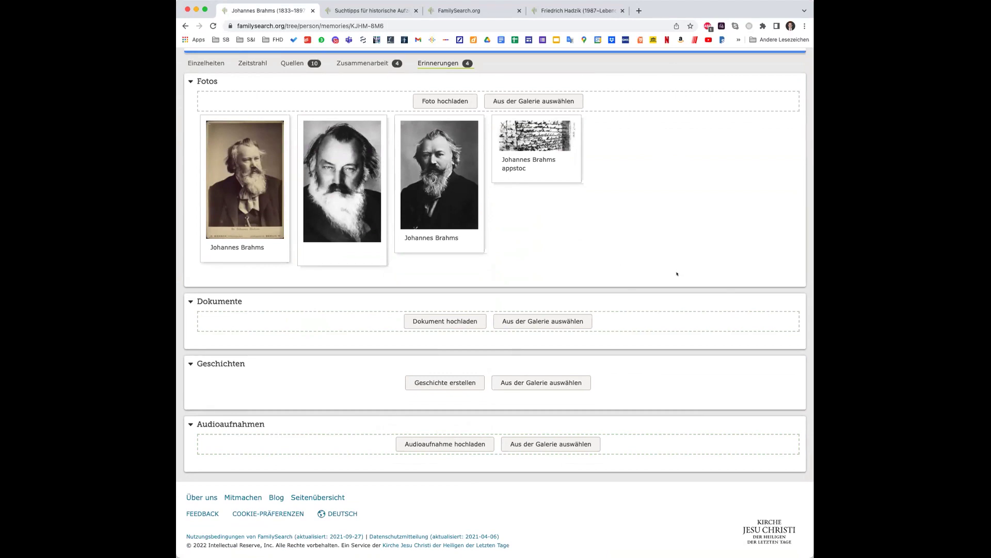
{"action": "scroll", "coordinate": [683, 231], "scroll_direction": "up", "scroll_amount": 3}
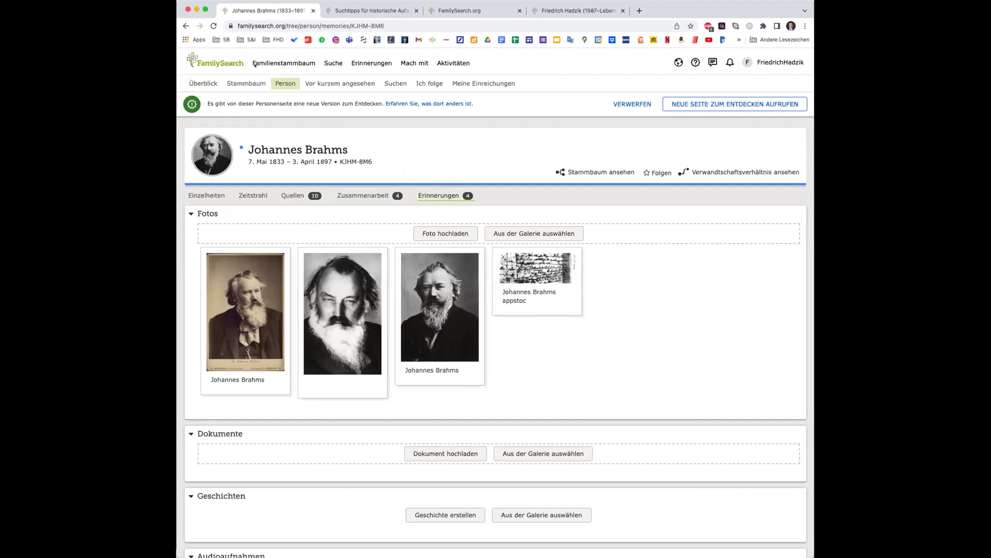
{"action": "left_click", "coordinate": [329, 63]}
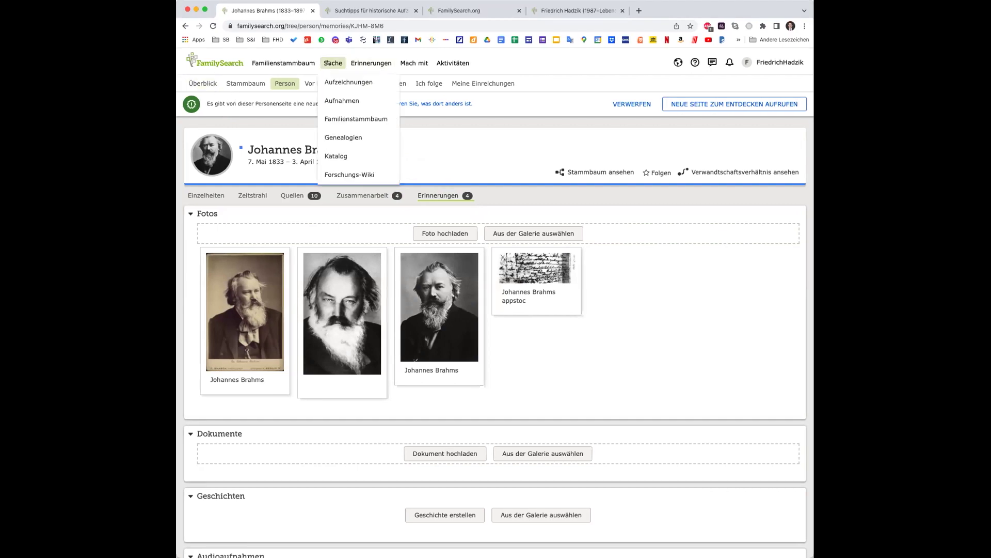
{"action": "left_click", "coordinate": [338, 81]}
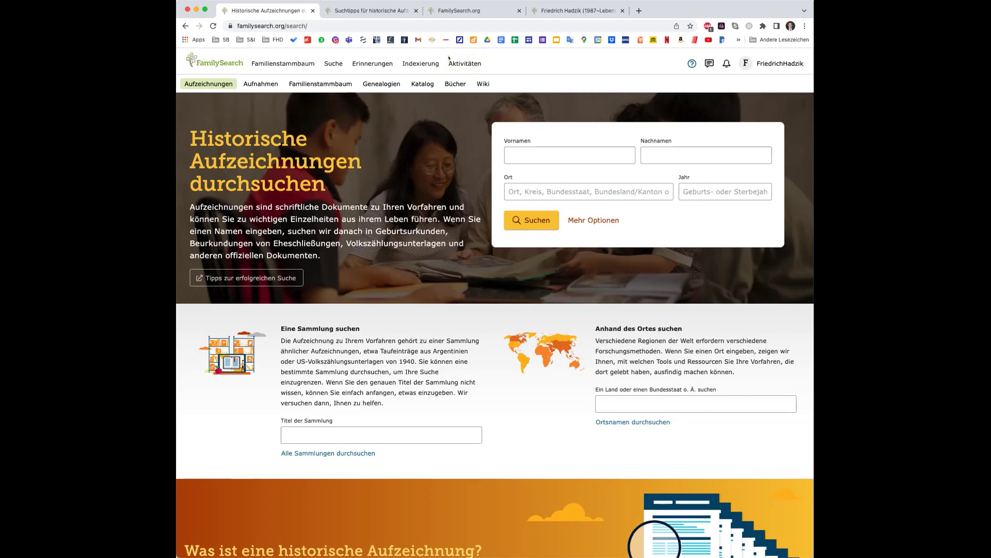
{"action": "left_click", "coordinate": [186, 26]}
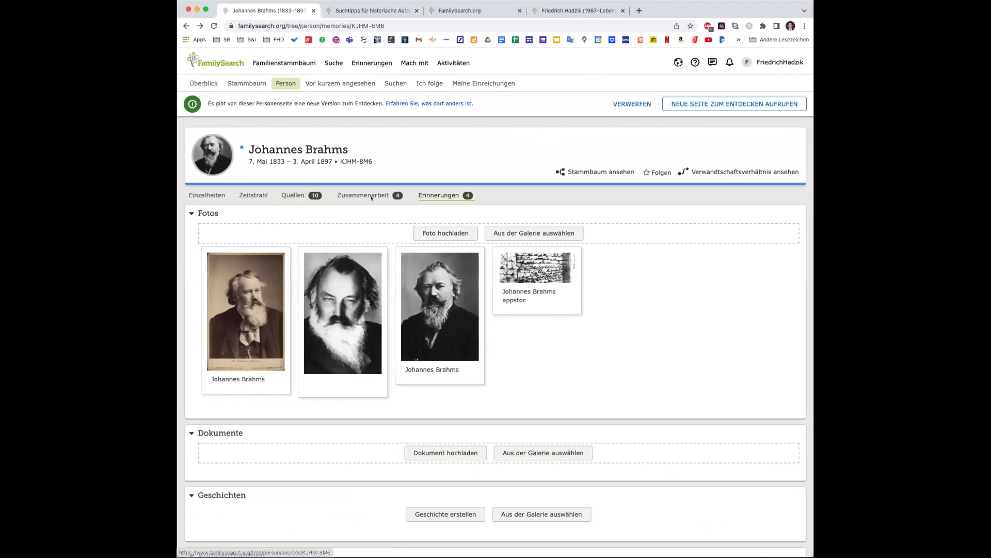
Open the first portrait photo in the Erinnerungen, check its visibility and details, and go back to the Quellen.
{"action": "left_click", "coordinate": [248, 309]}
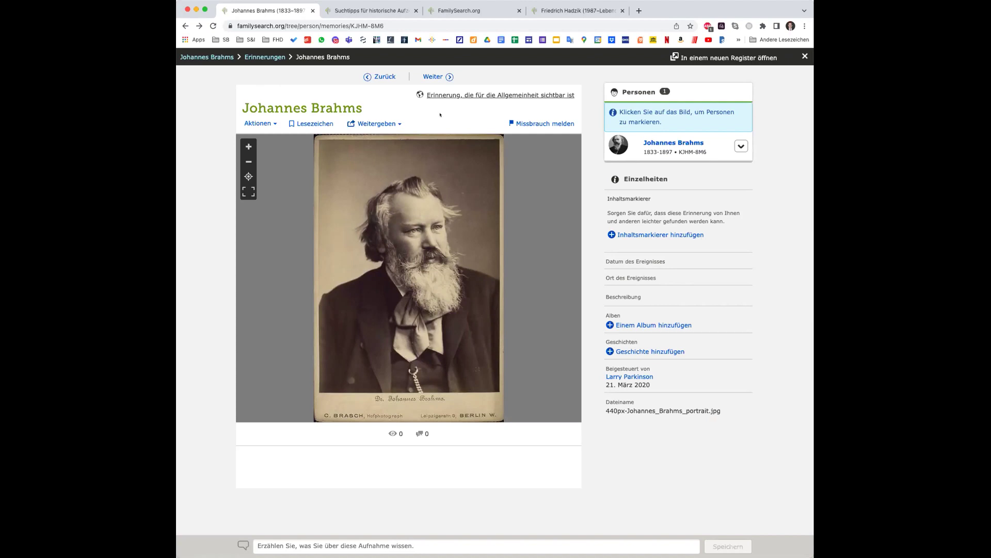
{"action": "left_click", "coordinate": [463, 96]}
{"action": "mouse_move", "coordinate": [741, 146]}
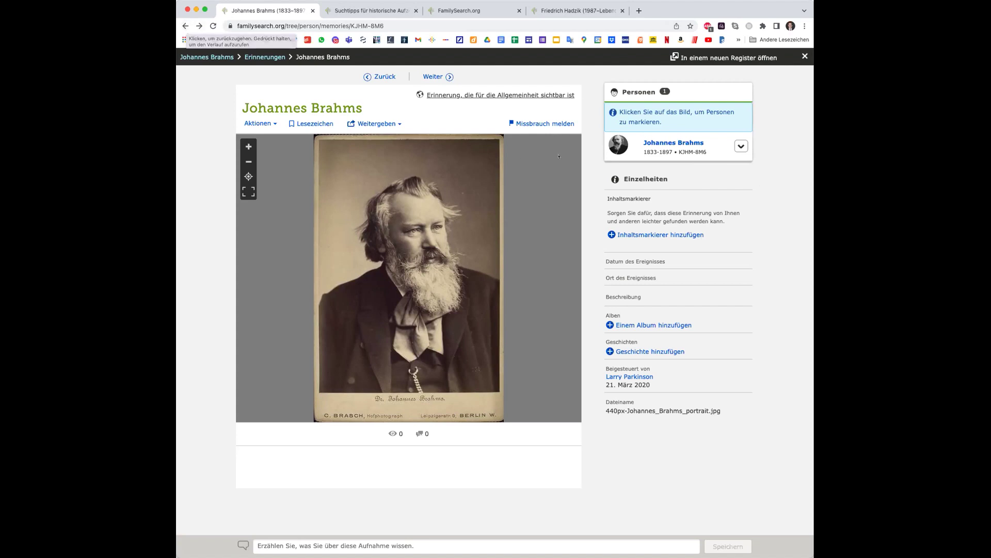
{"action": "left_click", "coordinate": [185, 26]}
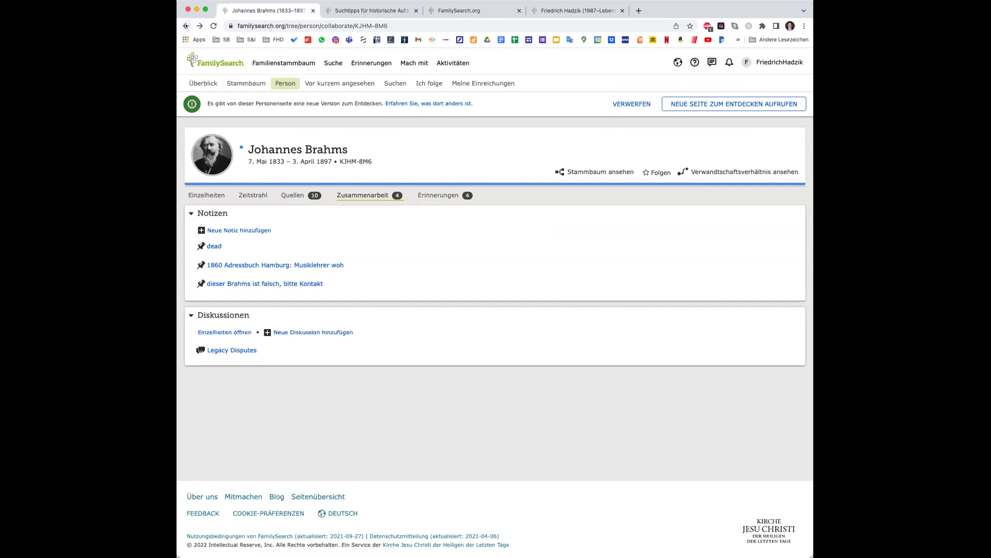
{"action": "left_click", "coordinate": [185, 26]}
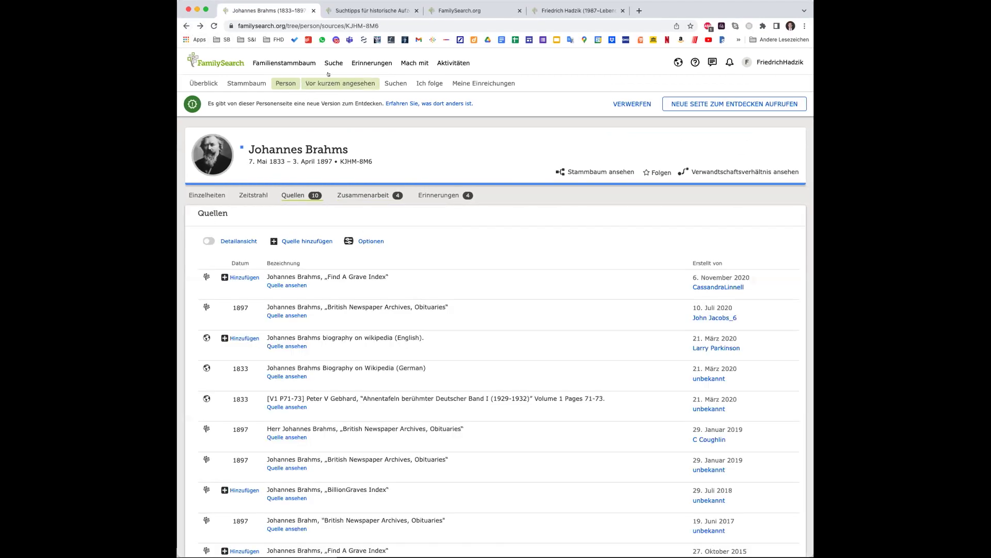
Open the historical records search and expand the search form to show more options.
{"action": "left_click", "coordinate": [332, 62]}
{"action": "left_click", "coordinate": [343, 81]}
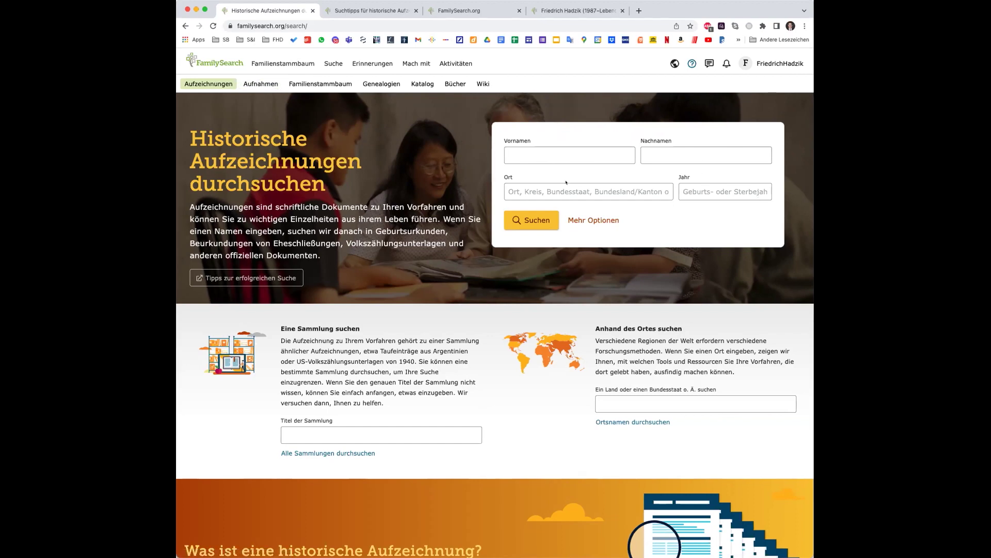
{"action": "left_click", "coordinate": [590, 221]}
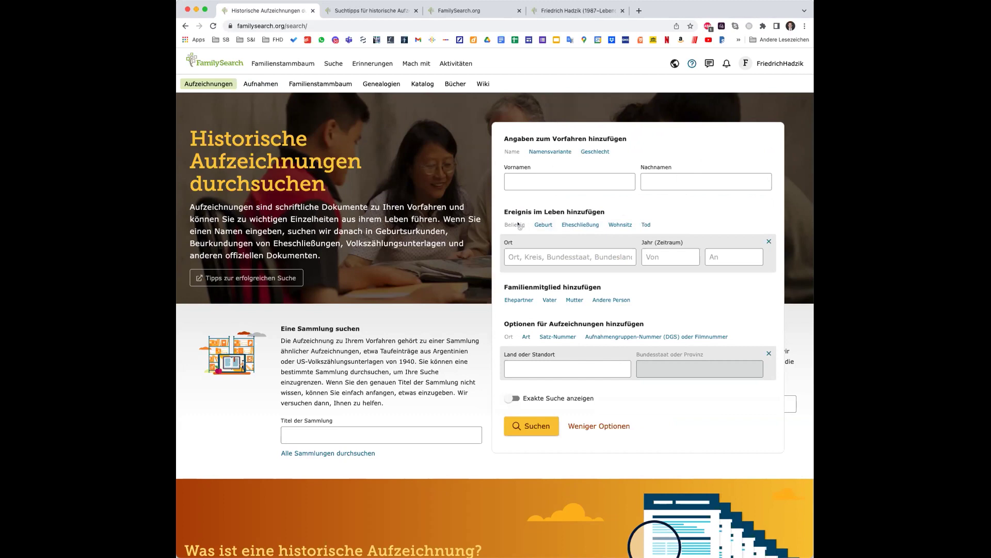
Enter Johannes as the first name and Brahms as the last name of the ancestor.
{"action": "left_click", "coordinate": [539, 177]}
{"action": "left_click", "coordinate": [565, 218]}
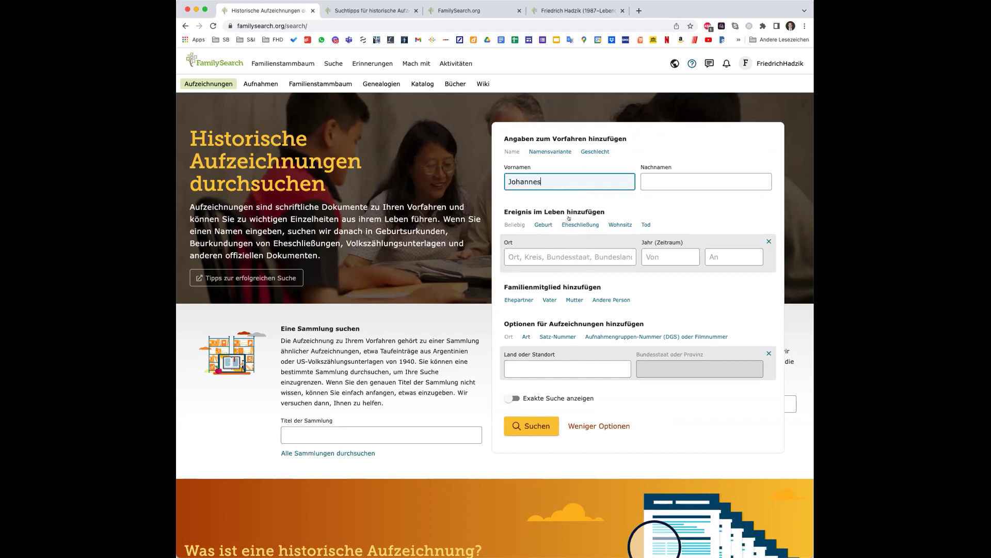
{"action": "left_click", "coordinate": [697, 182]}
{"action": "left_click", "coordinate": [697, 237]}
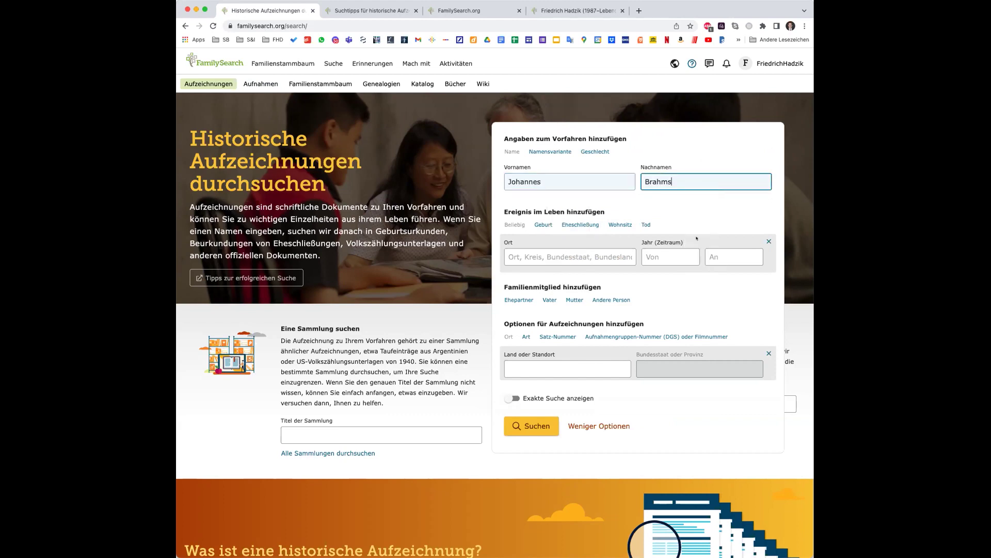
Add a Geburt event to the search and set the birth year range to 1830 to 1835.
{"action": "left_click", "coordinate": [535, 223]}
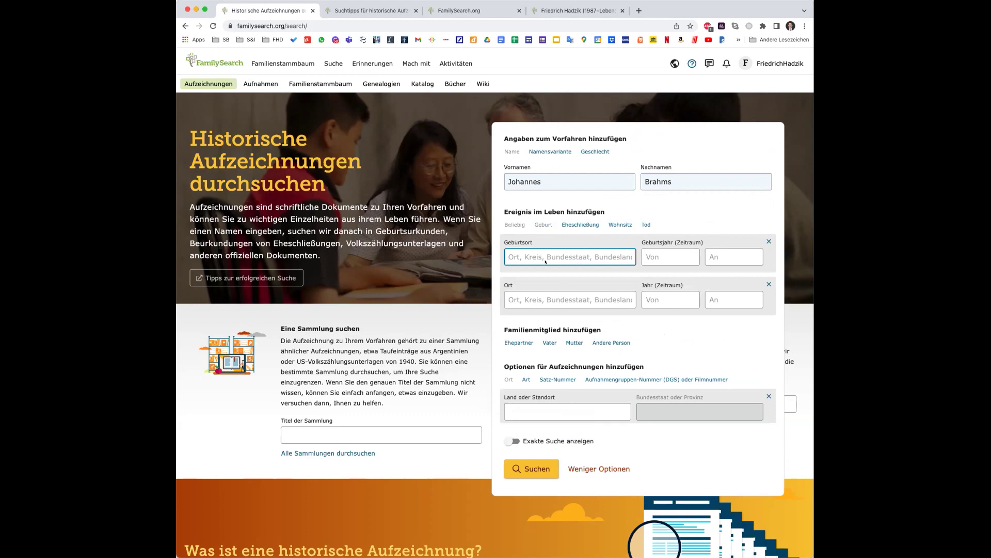
{"action": "left_click", "coordinate": [652, 255]}
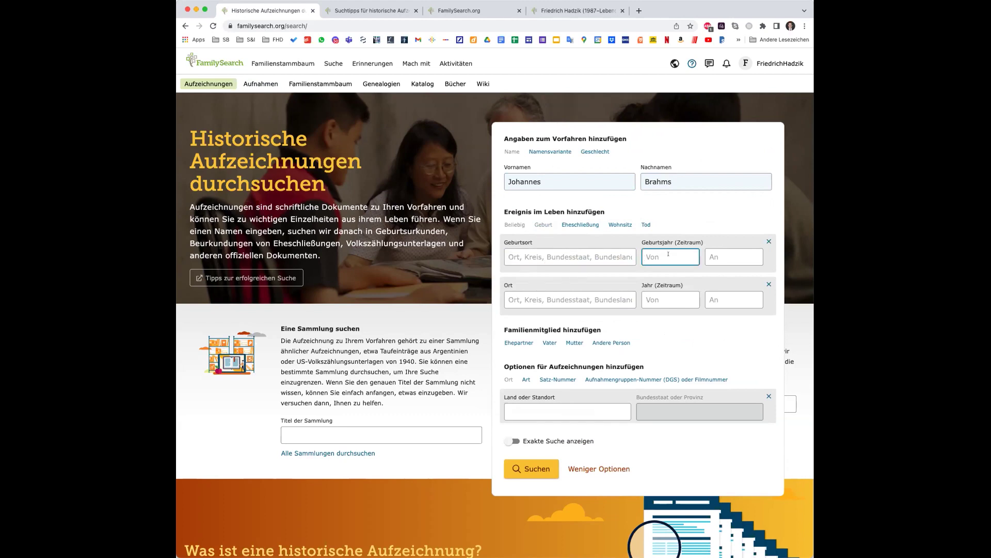
{"action": "type", "text": "1830"}
{"action": "key", "text": "Tab"}
{"action": "type", "text": "1835"}
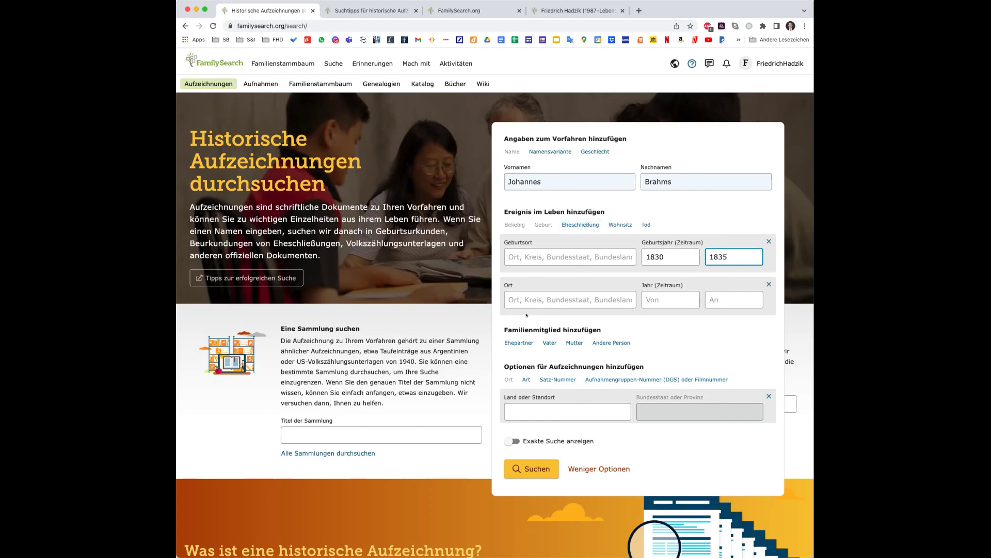
Remove the general event with the empty Ort and Jahr fields from the search form.
{"action": "left_click", "coordinate": [548, 299]}
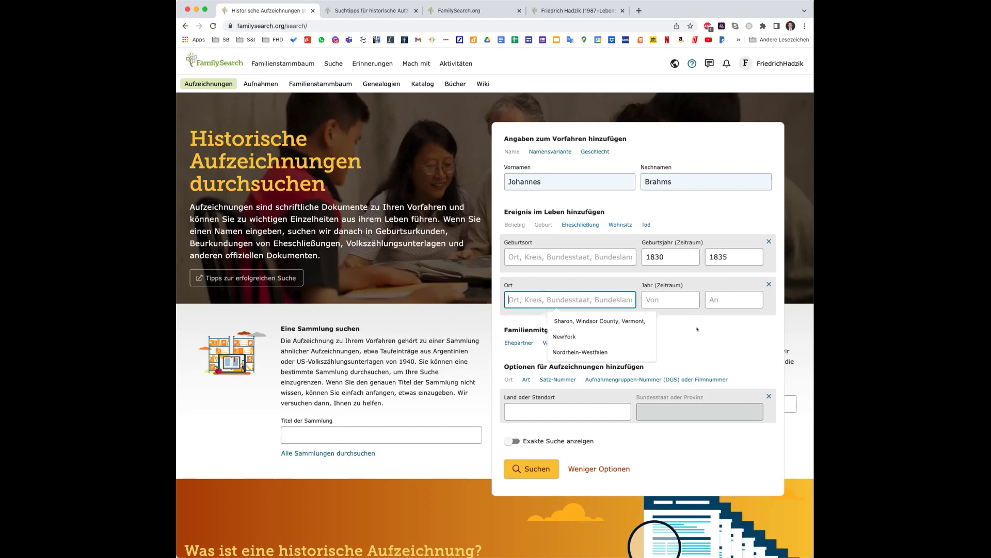
{"action": "left_click", "coordinate": [713, 334]}
{"action": "left_click", "coordinate": [769, 284]}
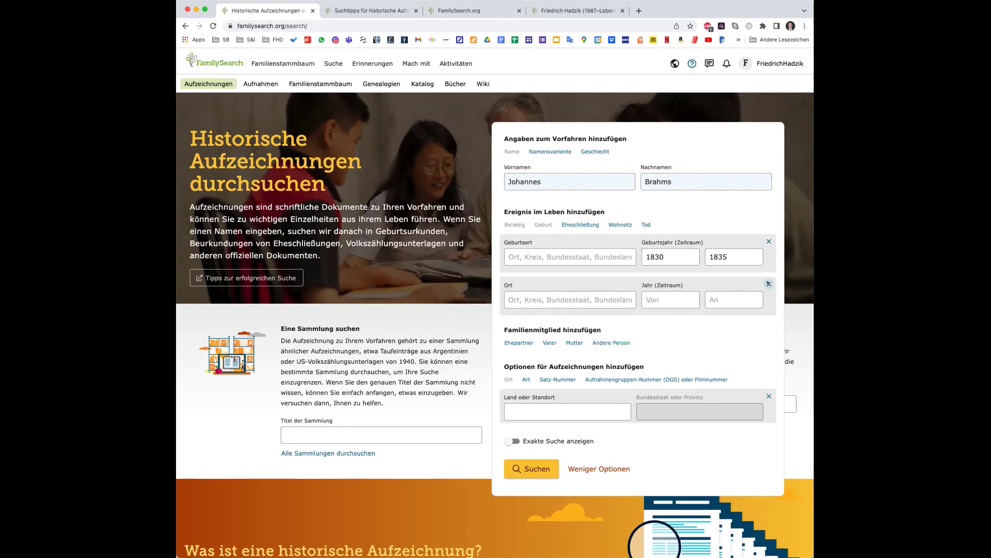
Add the life events Eheschließung, Beliebig and Tod, plus the Vater name fields, to the search form.
{"action": "left_click", "coordinate": [577, 224]}
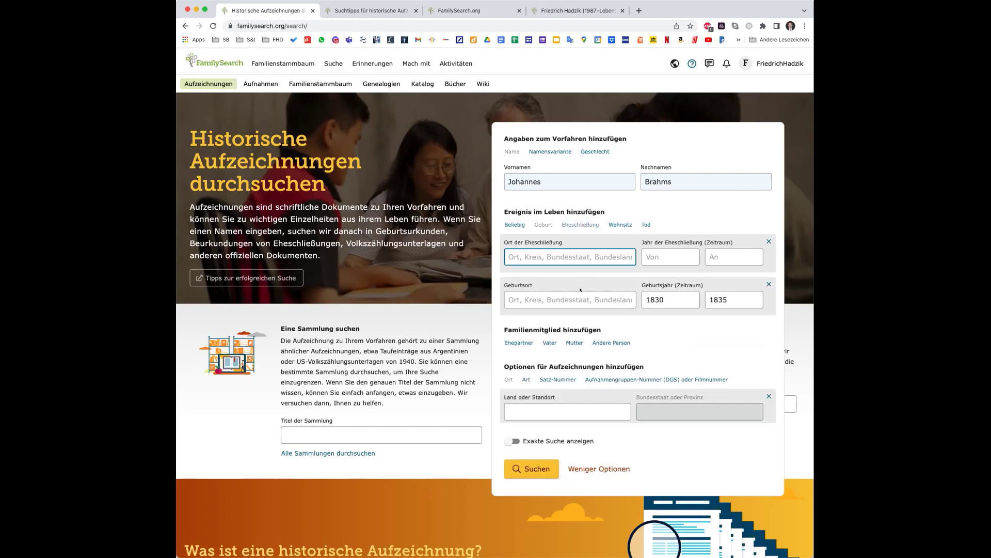
{"action": "left_click", "coordinate": [646, 224]}
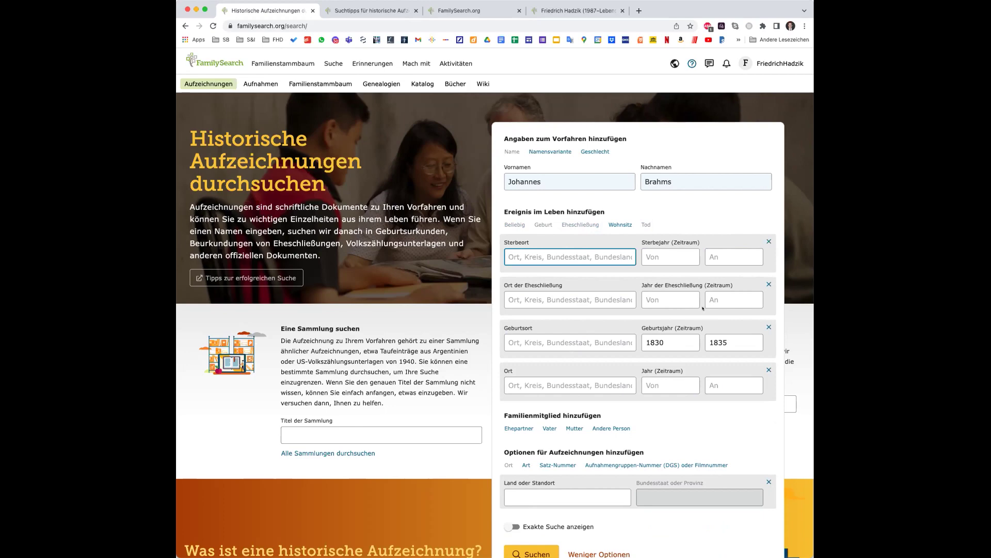
{"action": "scroll", "coordinate": [684, 432], "scroll_direction": "down", "scroll_amount": 2}
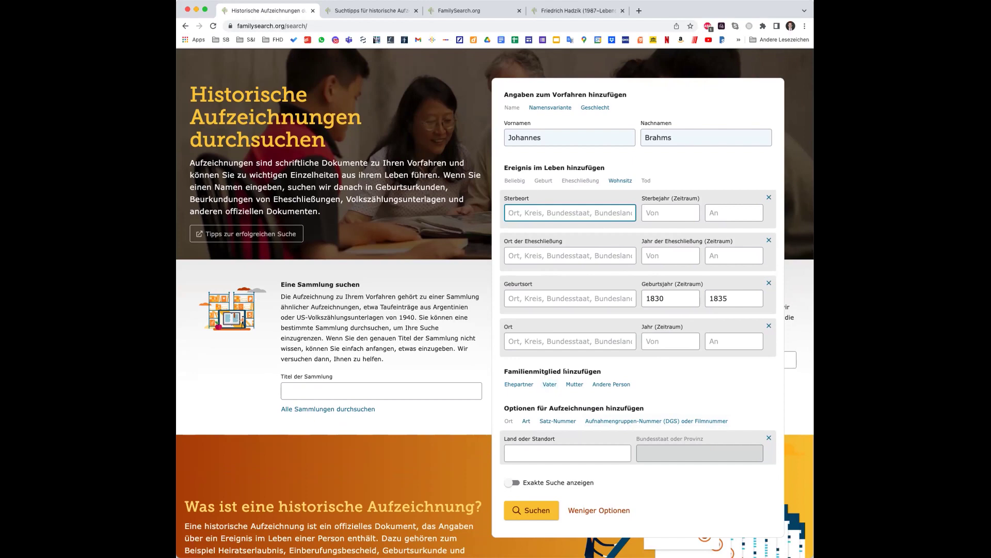
{"action": "left_click", "coordinate": [549, 384]}
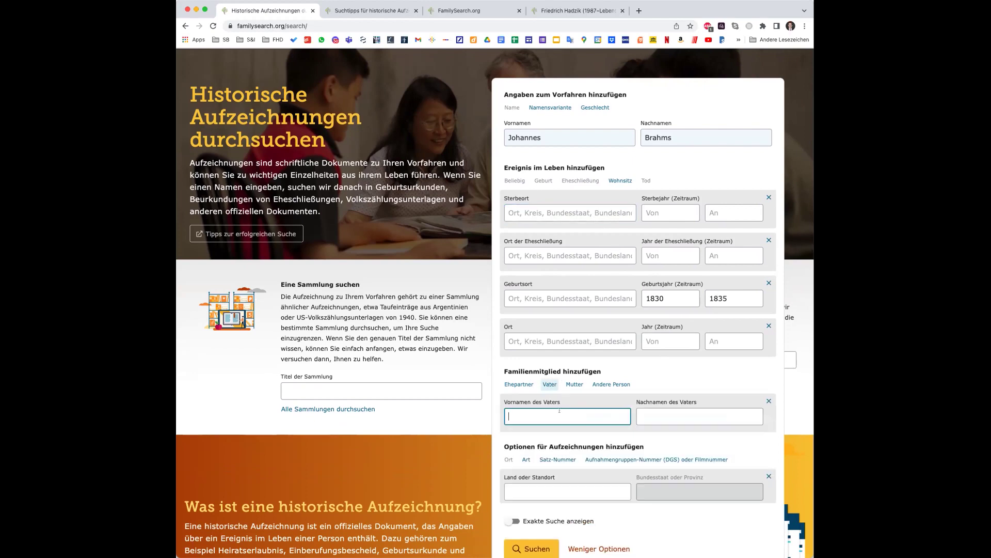
{"action": "left_click", "coordinate": [653, 412]}
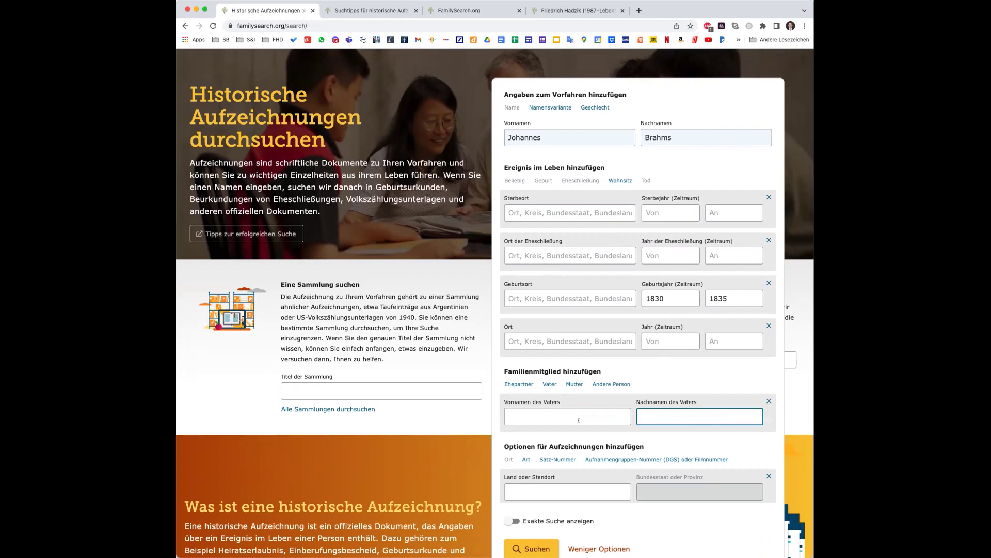
Add the document type option and select Geburt, Taufe und Kleinkindtaufe and Sonstiges.
{"action": "scroll", "coordinate": [572, 412], "scroll_direction": "down", "scroll_amount": 2}
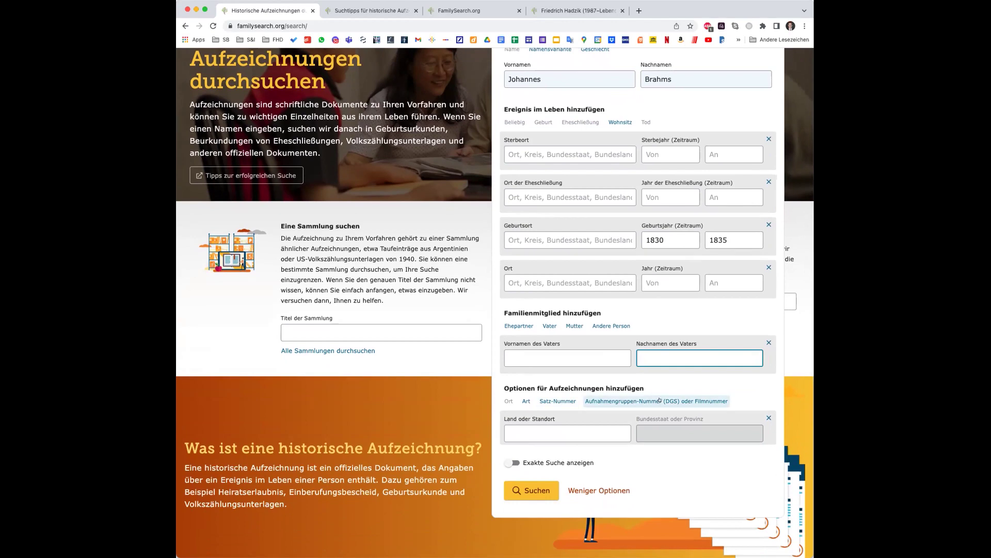
{"action": "left_click", "coordinate": [526, 401]}
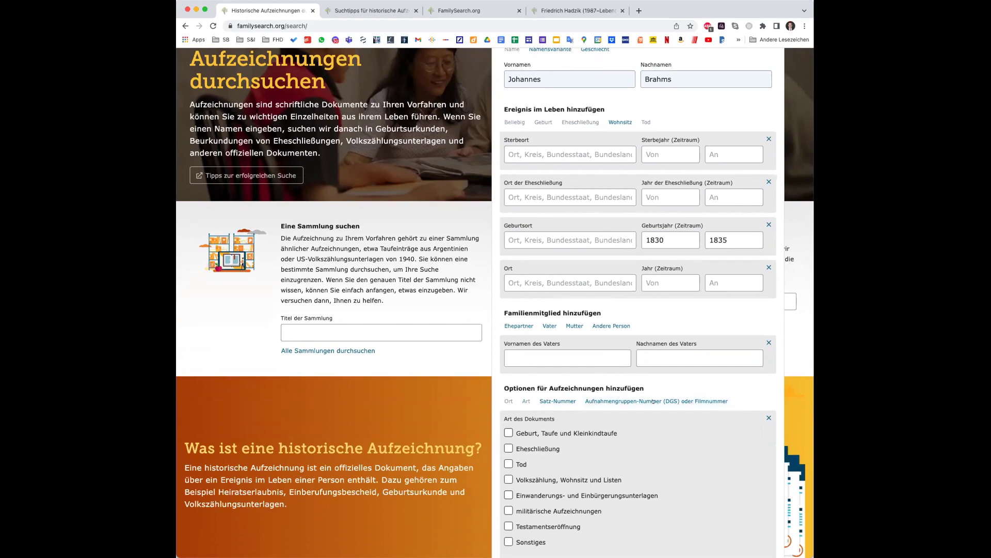
{"action": "scroll", "coordinate": [653, 401], "scroll_direction": "down", "scroll_amount": 3}
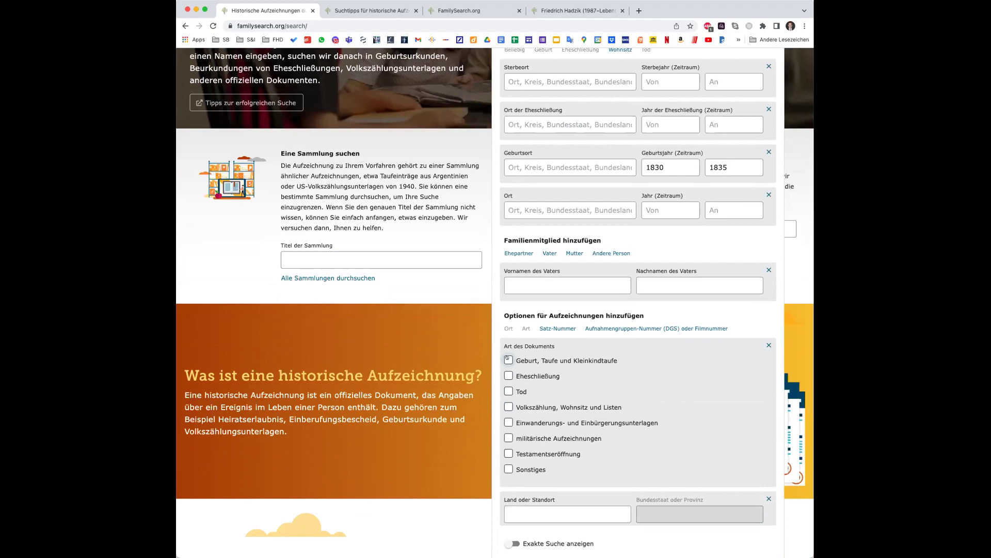
{"action": "left_click", "coordinate": [508, 360]}
{"action": "left_click", "coordinate": [508, 468]}
Look over the Land oder Standort and exact search options, and return to the start of the search form.
{"action": "scroll", "coordinate": [663, 425], "scroll_direction": "down", "scroll_amount": 1}
{"action": "scroll", "coordinate": [663, 425], "scroll_direction": "down", "scroll_amount": 4}
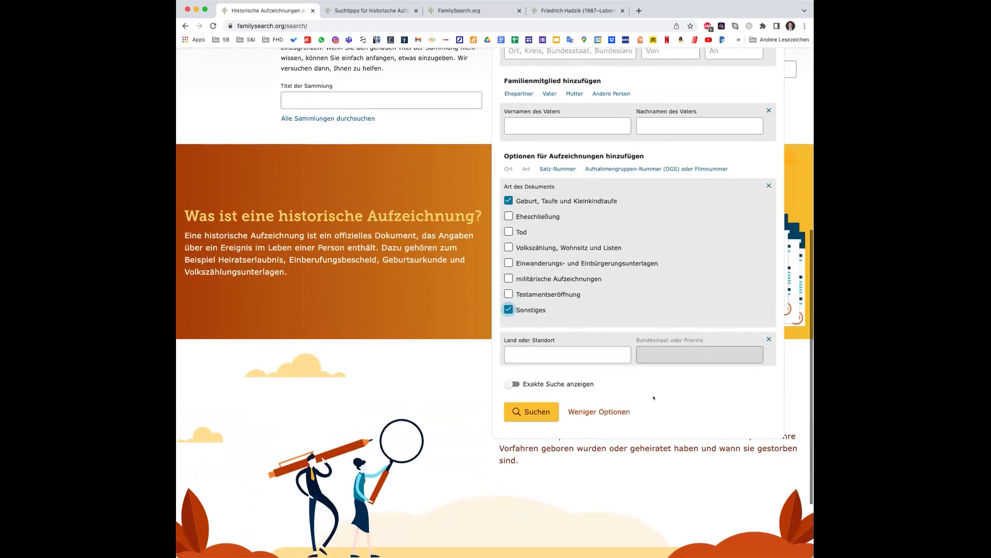
{"action": "left_click", "coordinate": [572, 384]}
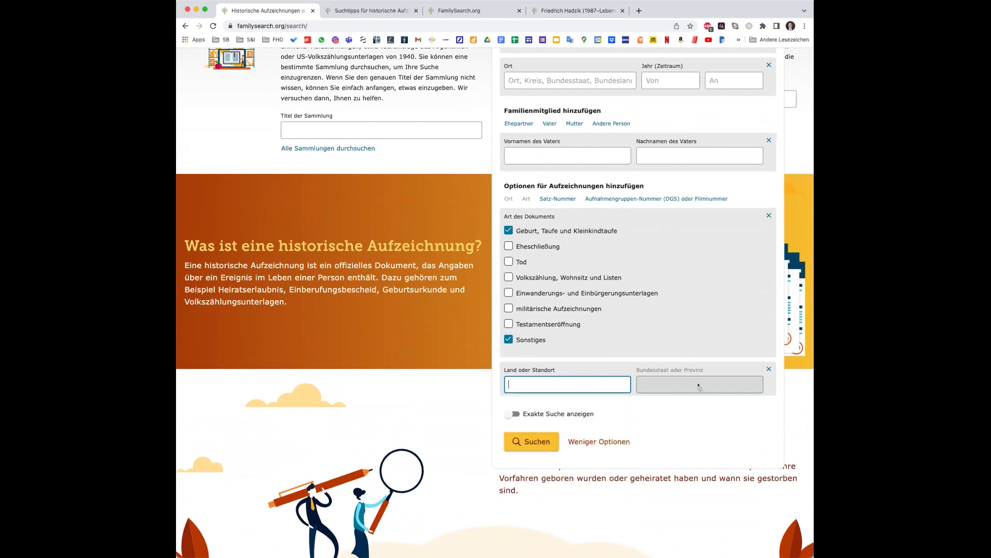
{"action": "scroll", "coordinate": [697, 385], "scroll_direction": "up", "scroll_amount": 6}
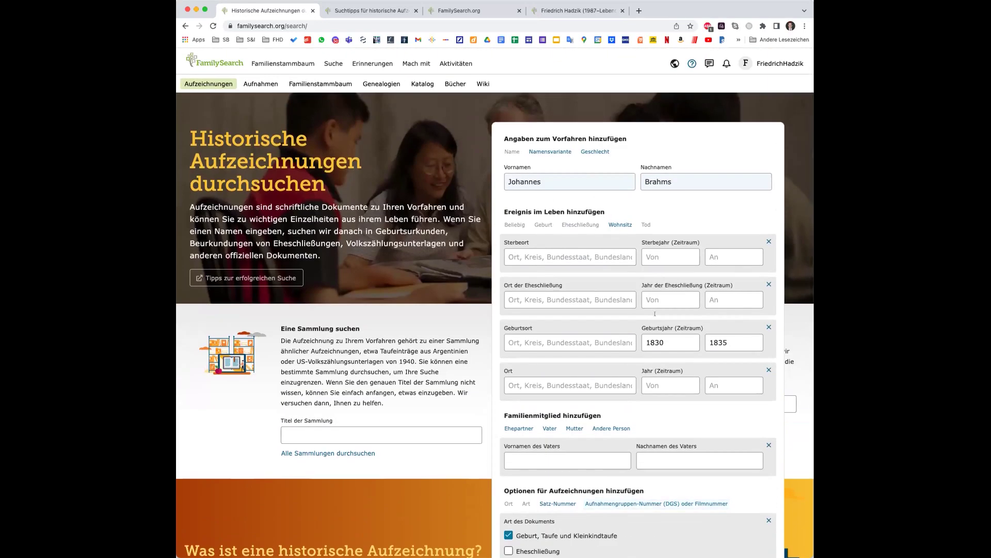
Enable Exakte Suche anzeigen and require an exact match for the Vornamen Johannes.
{"action": "scroll", "coordinate": [662, 351], "scroll_direction": "down", "scroll_amount": 5}
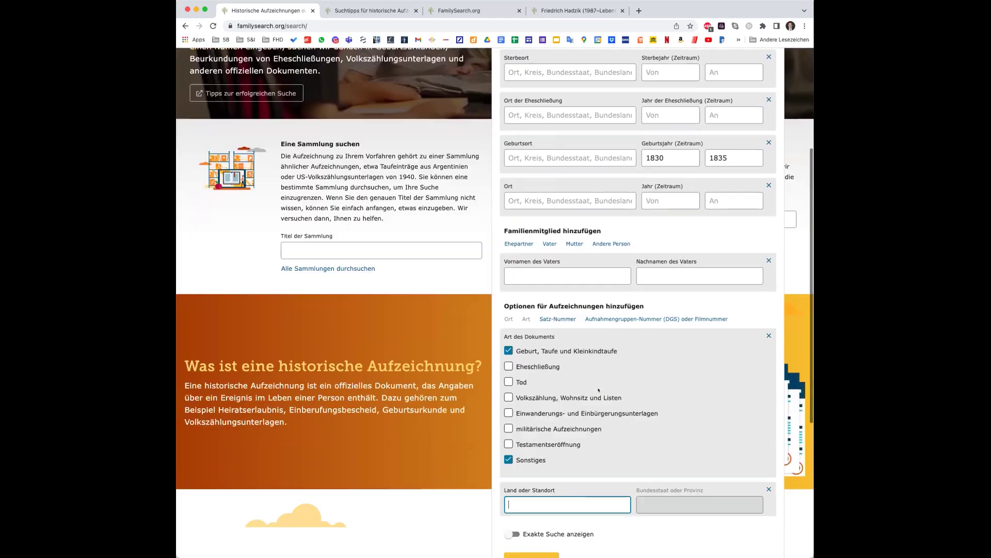
{"action": "left_click", "coordinate": [513, 433]}
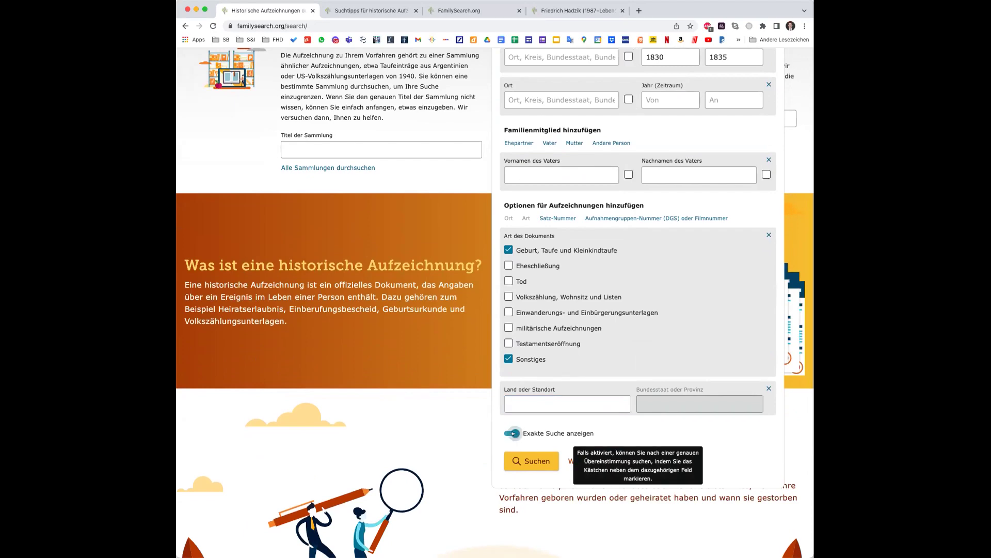
{"action": "scroll", "coordinate": [612, 304], "scroll_direction": "up", "scroll_amount": 2}
{"action": "scroll", "coordinate": [611, 305], "scroll_direction": "up", "scroll_amount": 4}
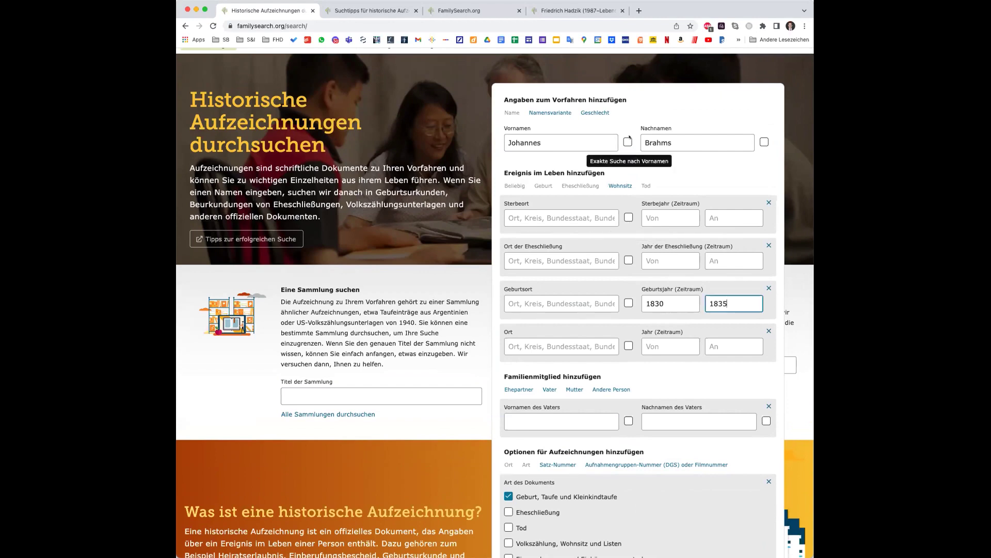
{"action": "left_click", "coordinate": [626, 140]}
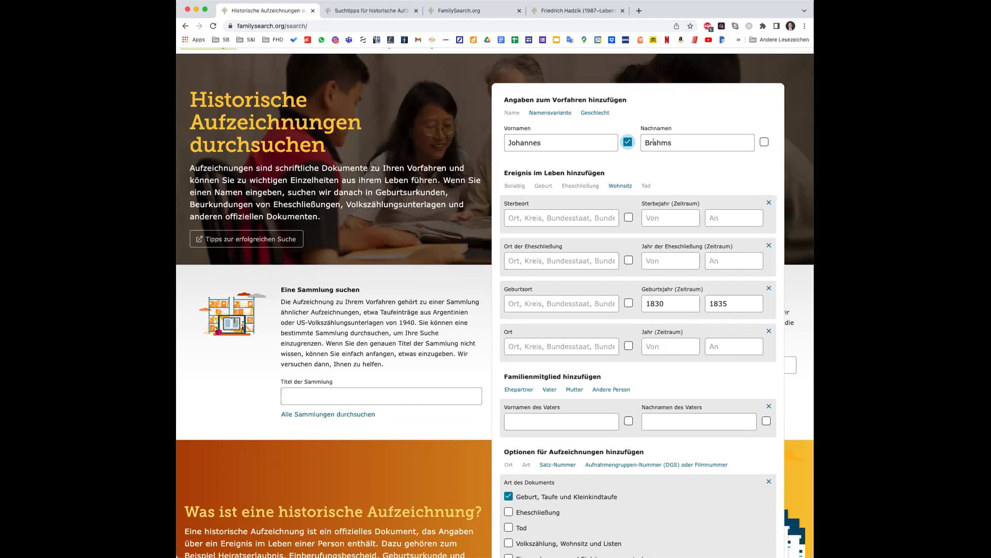
Retype the "a" in the Nachnamen Brahms and run the historical records search.
{"action": "left_click", "coordinate": [655, 142]}
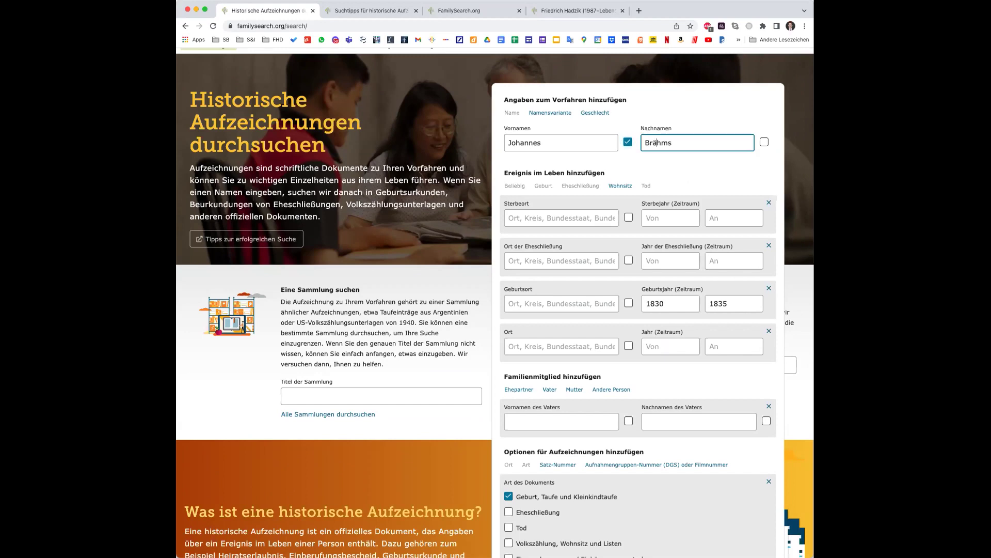
{"action": "key", "text": "BackSpace"}
{"action": "type", "text": "a"}
{"action": "scroll", "coordinate": [670, 336], "scroll_direction": "down", "scroll_amount": 5}
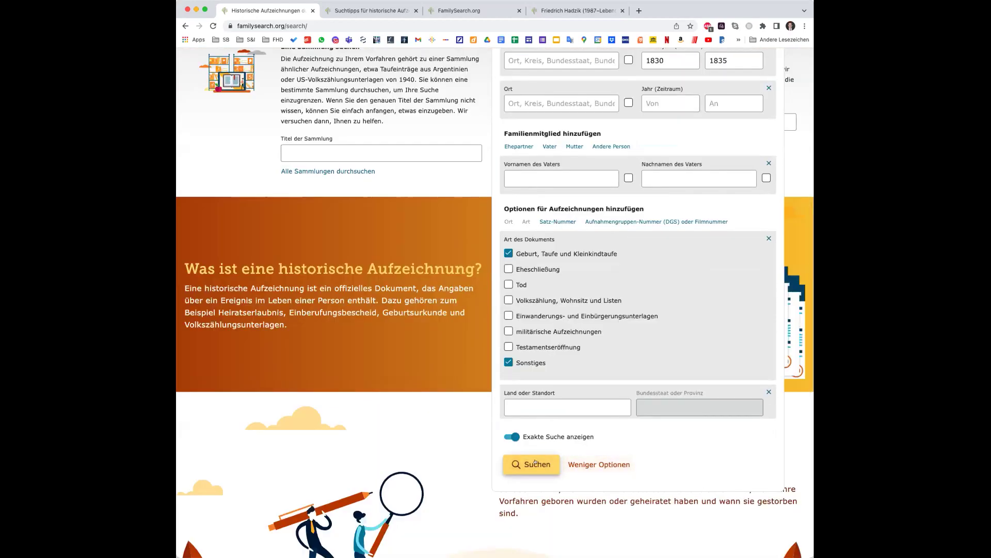
{"action": "left_click", "coordinate": [549, 463]}
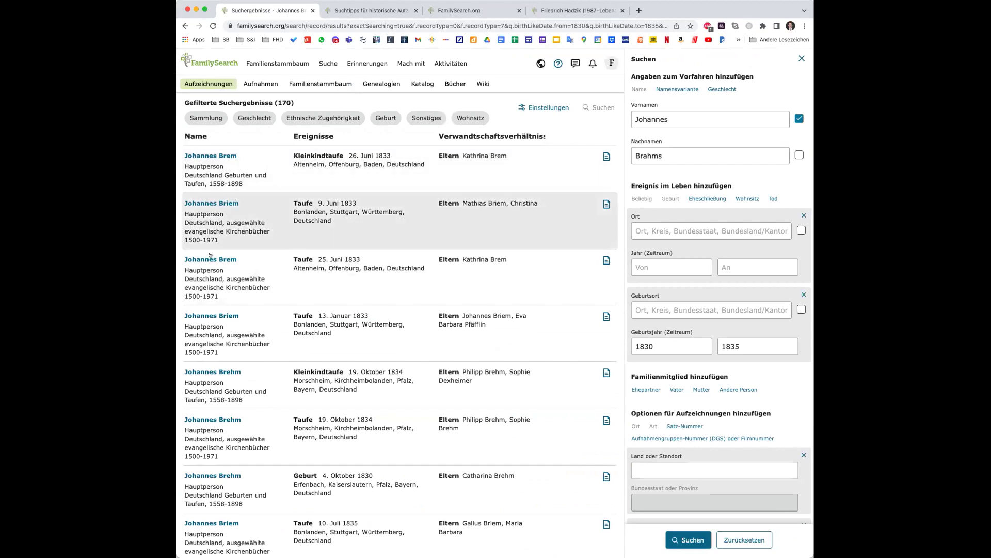
Skim the result list, require an exact match for the Nachnamen Brahms as well, and rerun the search.
{"action": "scroll", "coordinate": [304, 406], "scroll_direction": "down", "scroll_amount": 1}
{"action": "scroll", "coordinate": [305, 406], "scroll_direction": "down", "scroll_amount": 3}
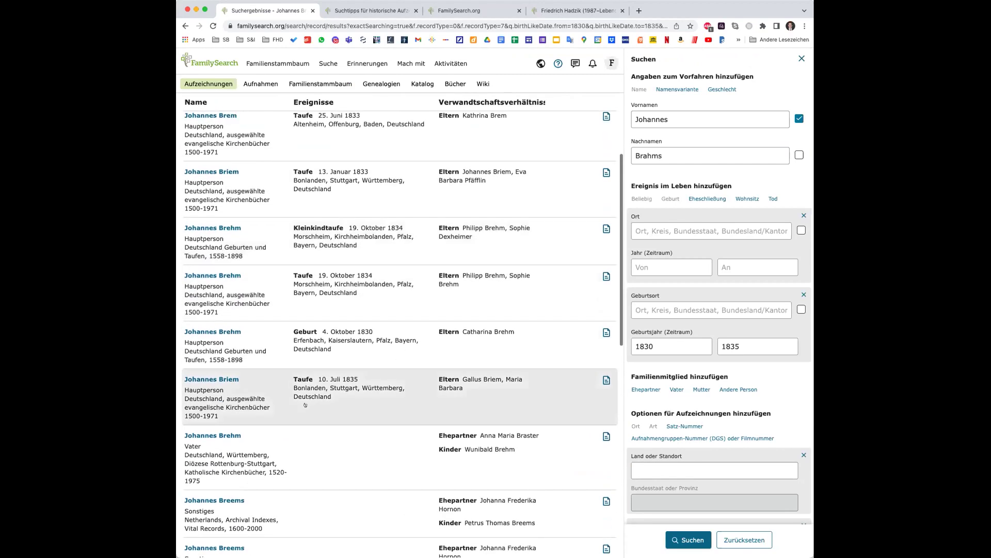
{"action": "scroll", "coordinate": [306, 402], "scroll_direction": "down", "scroll_amount": 4}
{"action": "scroll", "coordinate": [305, 402], "scroll_direction": "up", "scroll_amount": 8}
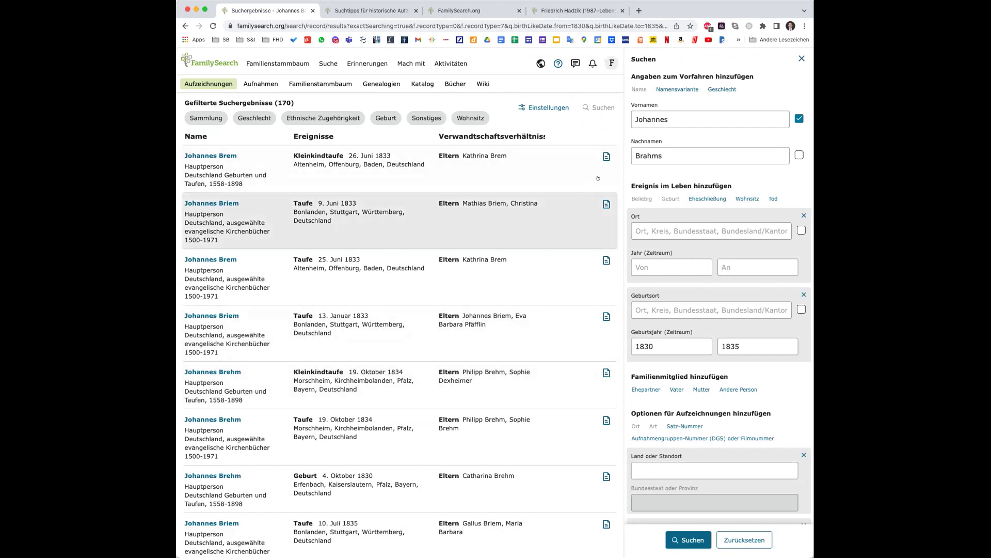
{"action": "left_click", "coordinate": [800, 155]}
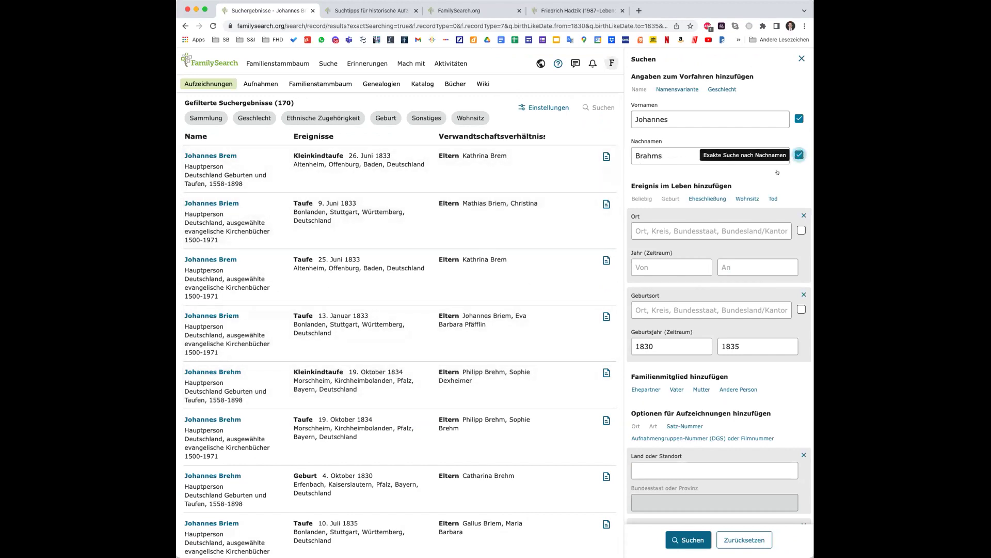
{"action": "left_click", "coordinate": [677, 540]}
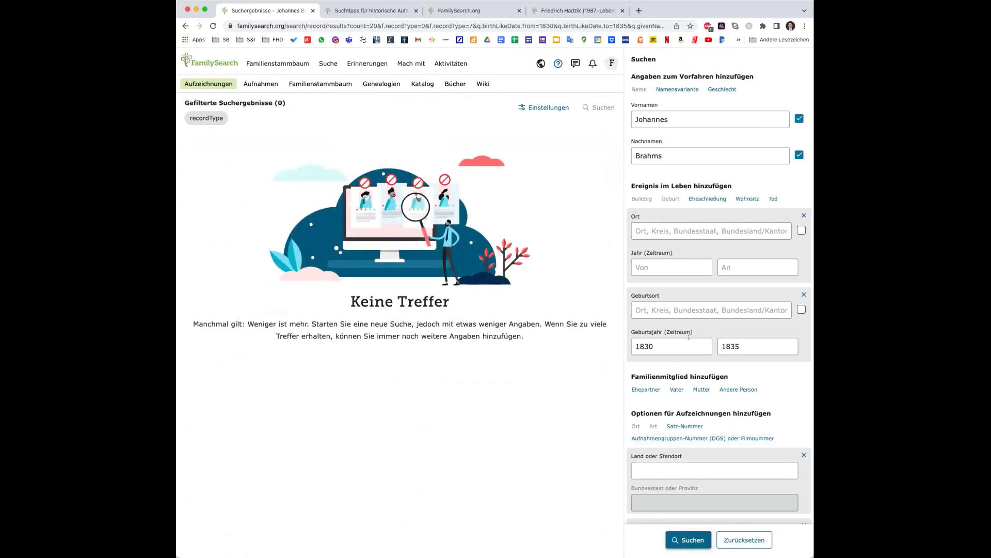
Drop the exact match requirement for the Vornamen and rerun the search.
{"action": "double_click", "coordinate": [655, 120]}
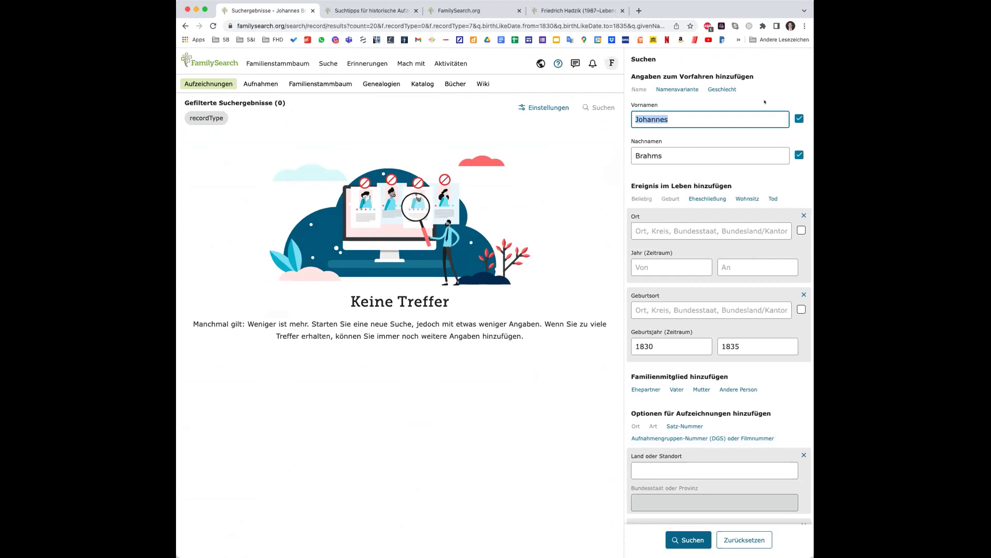
{"action": "left_click", "coordinate": [799, 119]}
{"action": "left_click", "coordinate": [673, 540]}
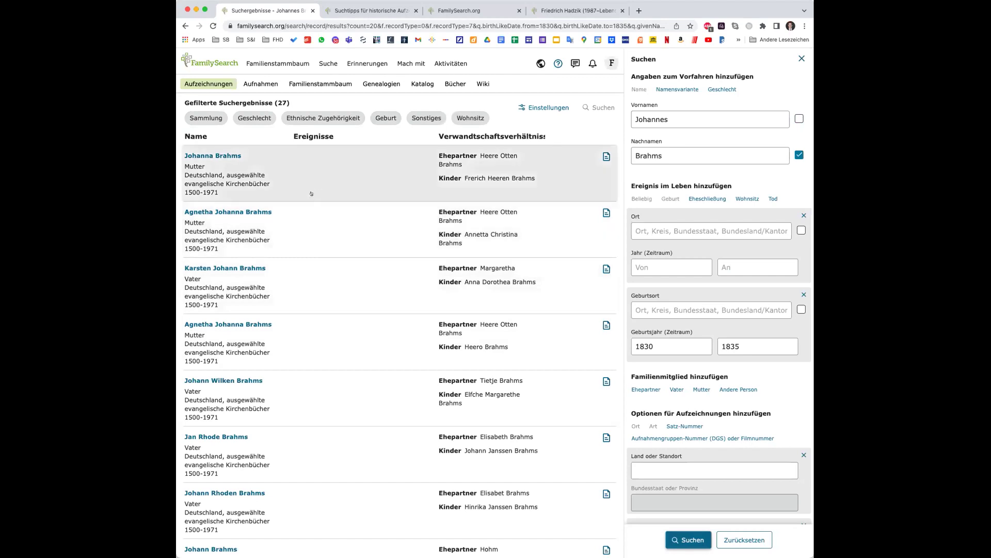
Remove the general event with empty Ort and Jahr, deselect the document type Sonstiges, and rerun the search.
{"action": "left_click", "coordinate": [804, 214]}
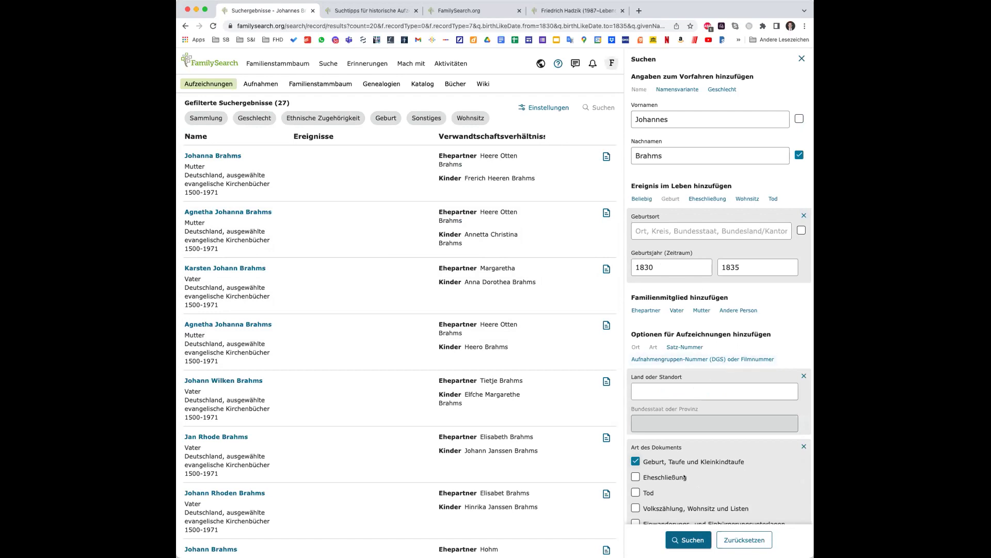
{"action": "scroll", "coordinate": [660, 467], "scroll_direction": "down", "scroll_amount": 3}
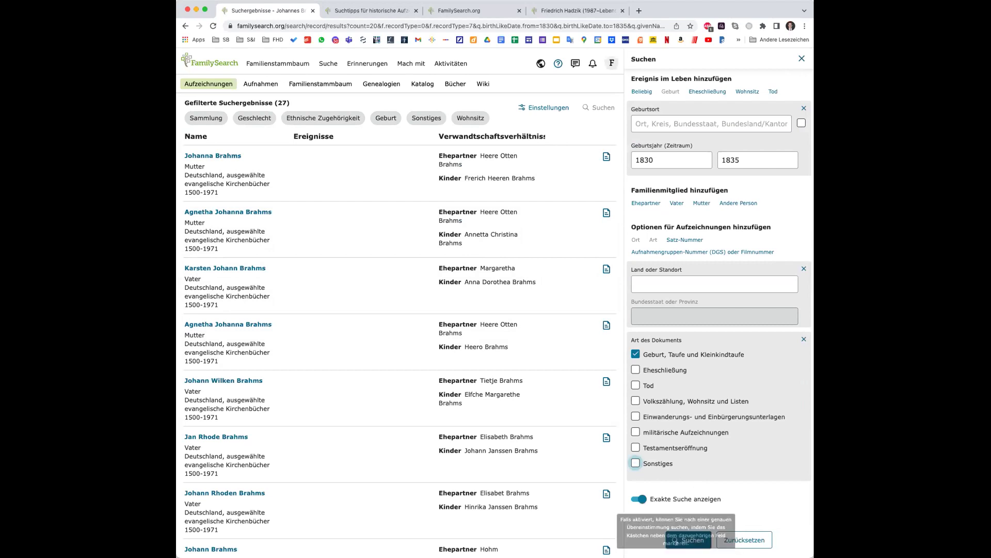
{"action": "left_click", "coordinate": [689, 540]}
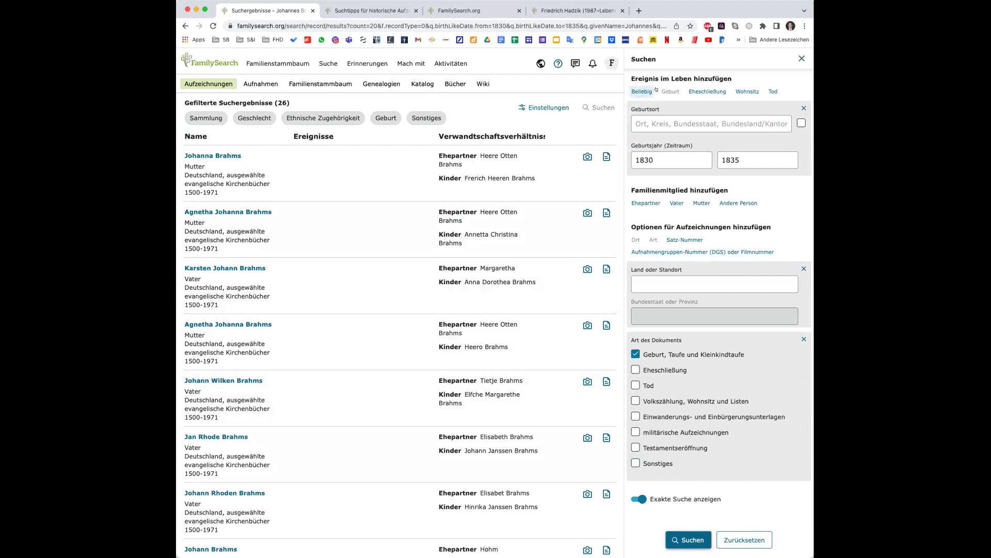
Add the Geschlecht option, set it to Männlich, and rerun the search.
{"action": "scroll", "coordinate": [690, 138], "scroll_direction": "up", "scroll_amount": 3}
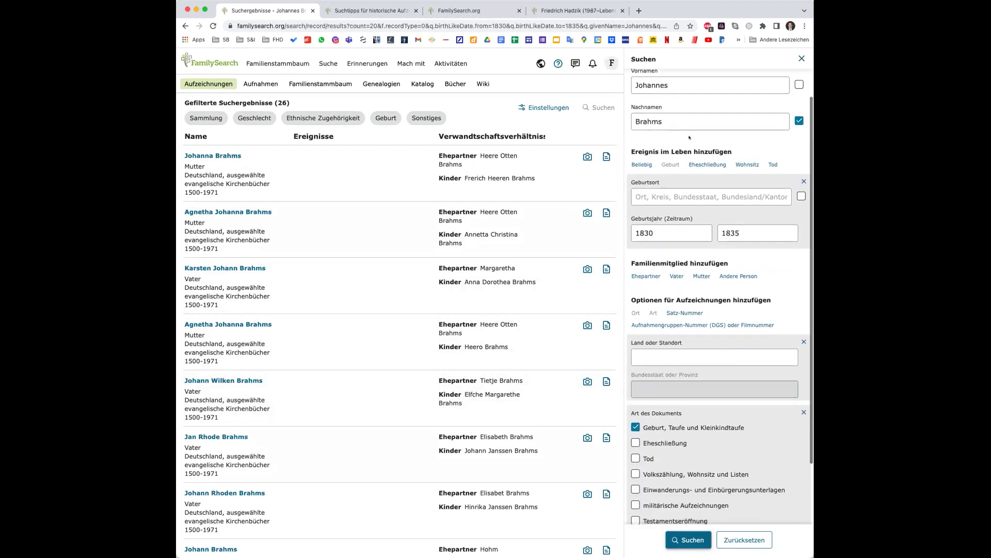
{"action": "scroll", "coordinate": [698, 197], "scroll_direction": "up", "scroll_amount": 2}
{"action": "left_click", "coordinate": [722, 90]}
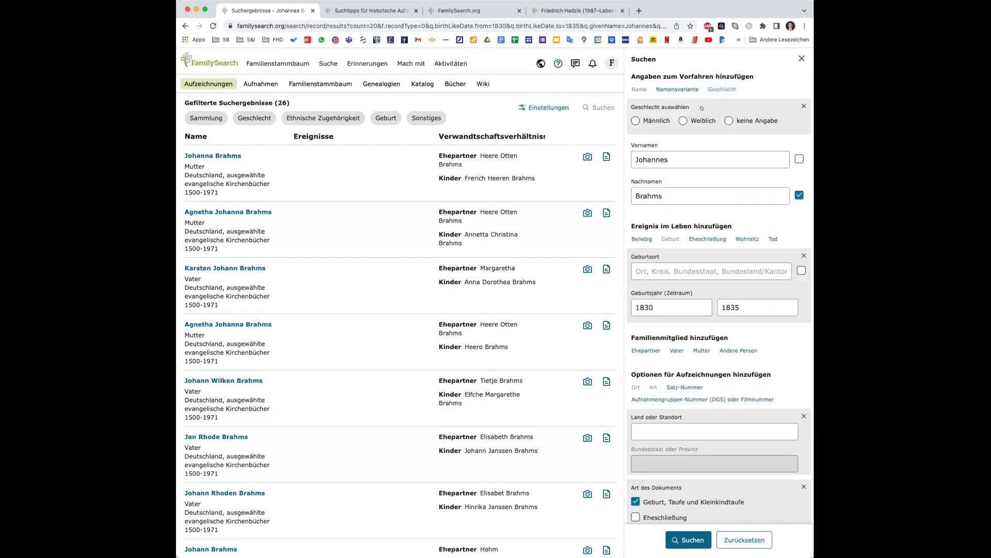
{"action": "left_click", "coordinate": [649, 121]}
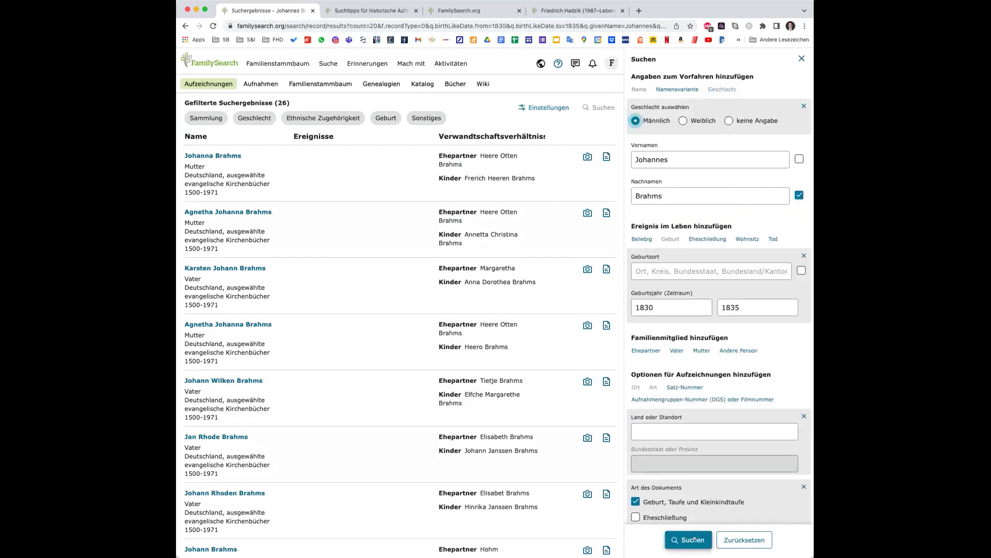
{"action": "left_click", "coordinate": [693, 539]}
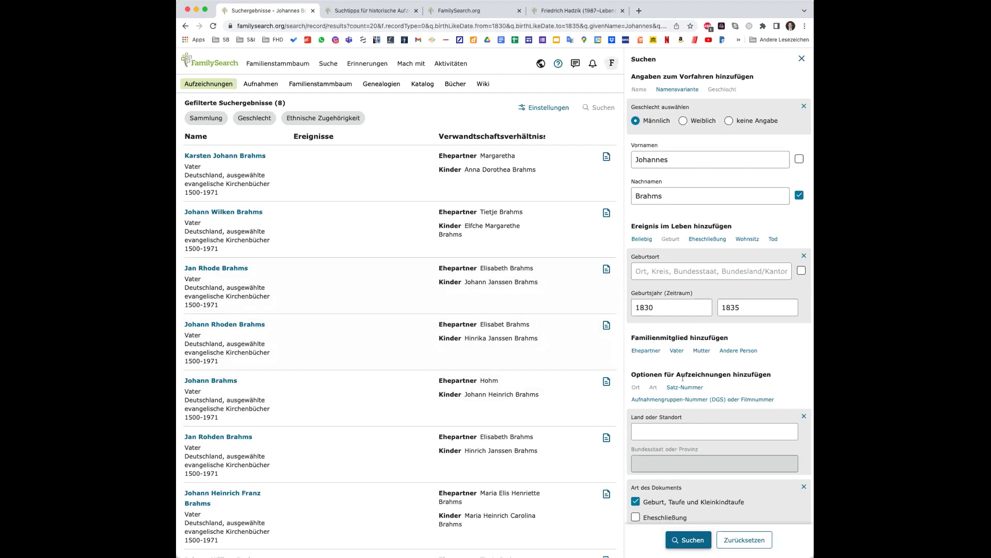
Deselect the document type Geburt, Taufe und Kleinkindtaufe and rerun the search.
{"action": "scroll", "coordinate": [671, 431], "scroll_direction": "down", "scroll_amount": 3}
{"action": "left_click", "coordinate": [636, 422]}
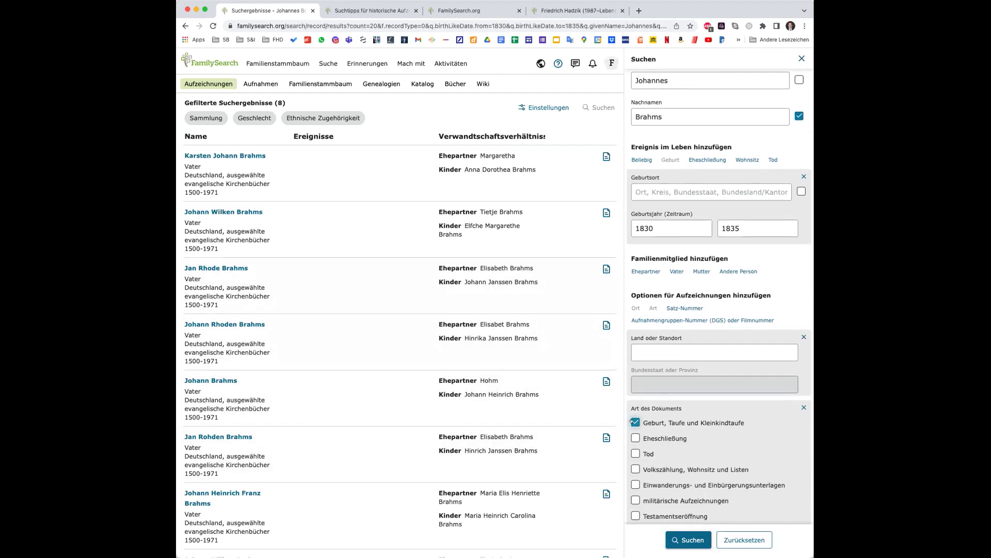
{"action": "left_click", "coordinate": [689, 539]}
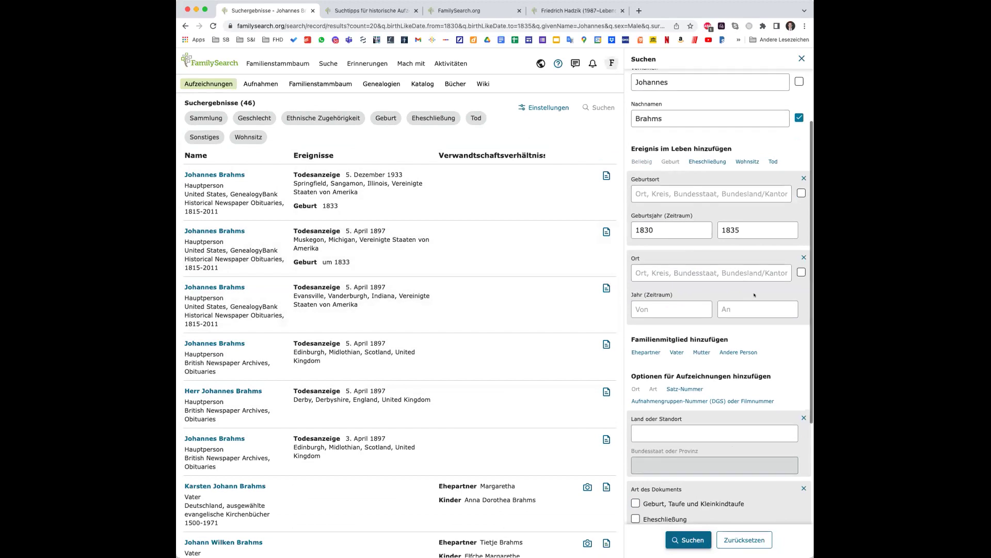
Add the Namensvariante fields Anderer Vorname and Anderer Nachname to the search form and remove them again.
{"action": "scroll", "coordinate": [753, 295], "scroll_direction": "up", "scroll_amount": 3}
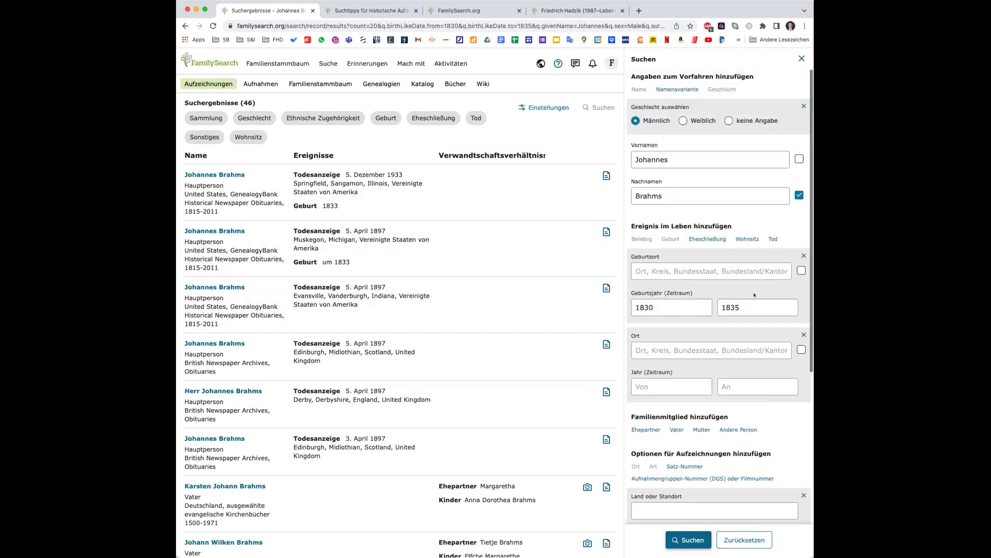
{"action": "left_click", "coordinate": [678, 89]}
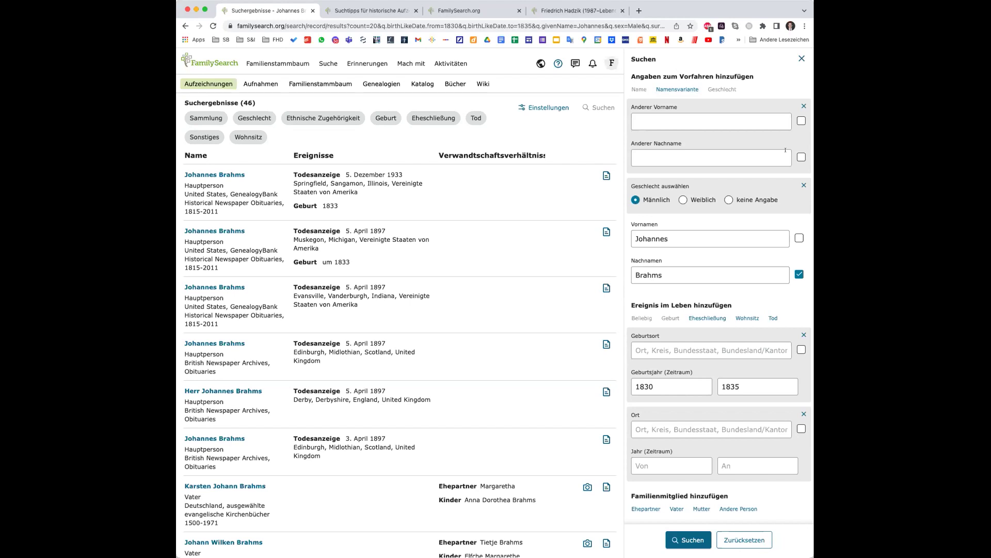
{"action": "left_click", "coordinate": [705, 118]}
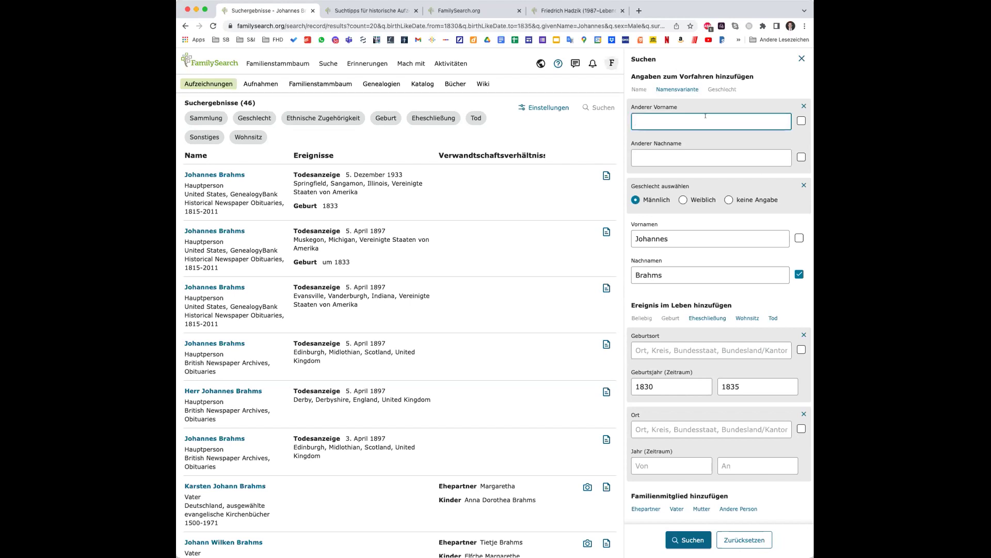
{"action": "left_click", "coordinate": [690, 155]}
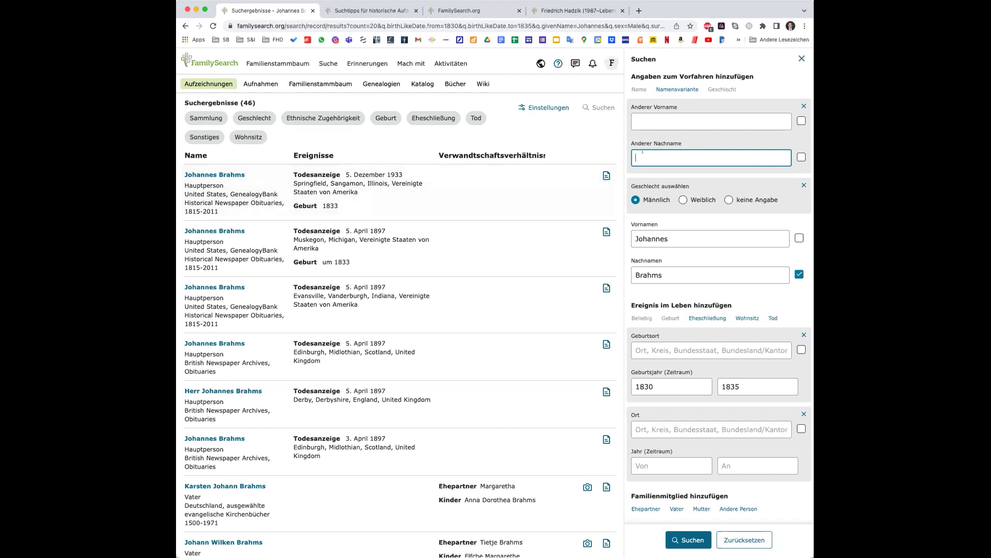
{"action": "left_click", "coordinate": [656, 109]}
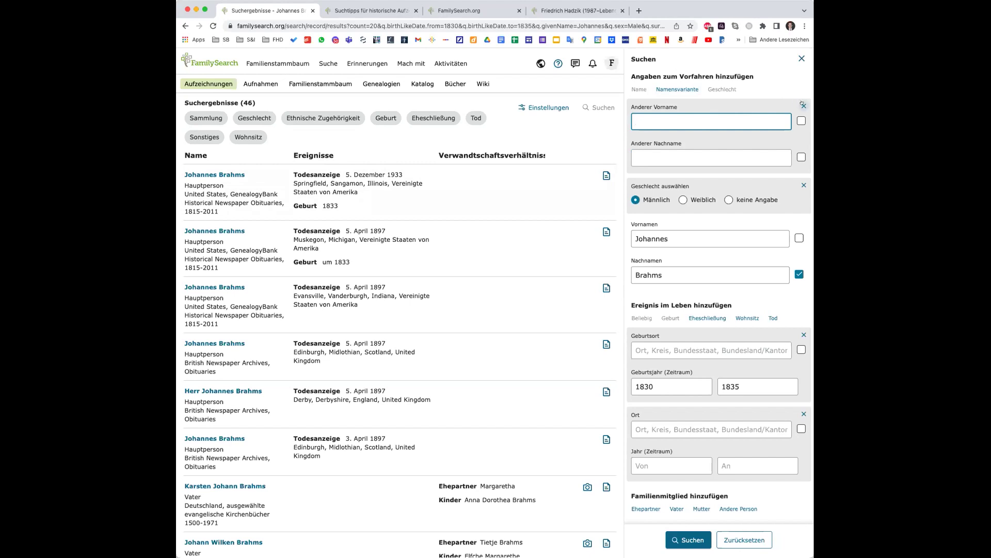
{"action": "left_click", "coordinate": [798, 104]}
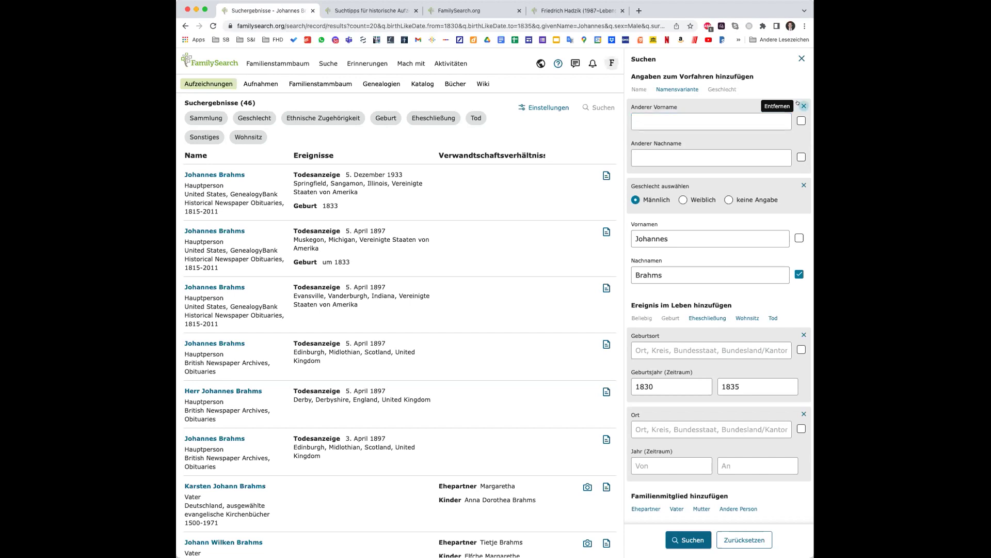
{"action": "left_click", "coordinate": [800, 104]}
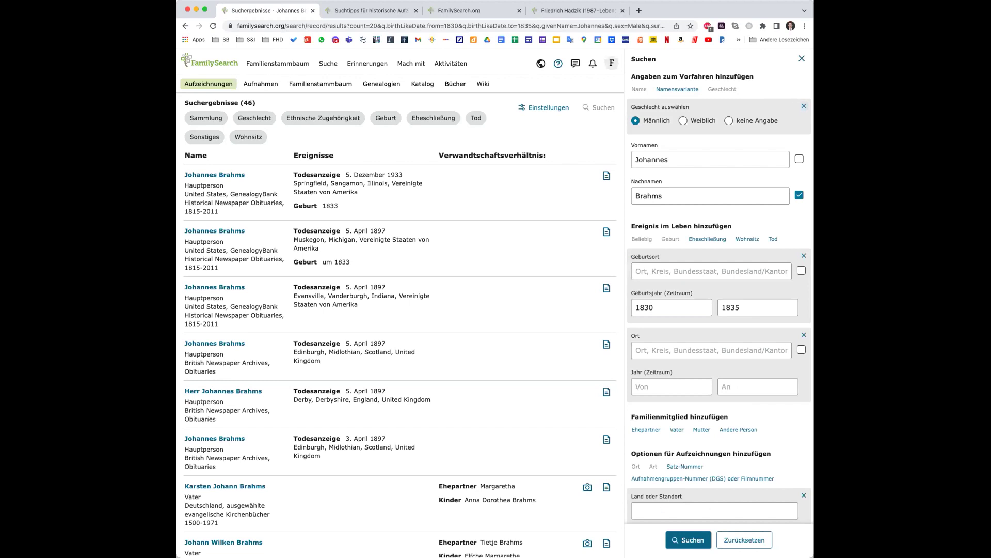
Set Land oder Standort to Albanien without a Bundesstaat oder Provinz and run the search.
{"action": "scroll", "coordinate": [731, 370], "scroll_direction": "down", "scroll_amount": 5}
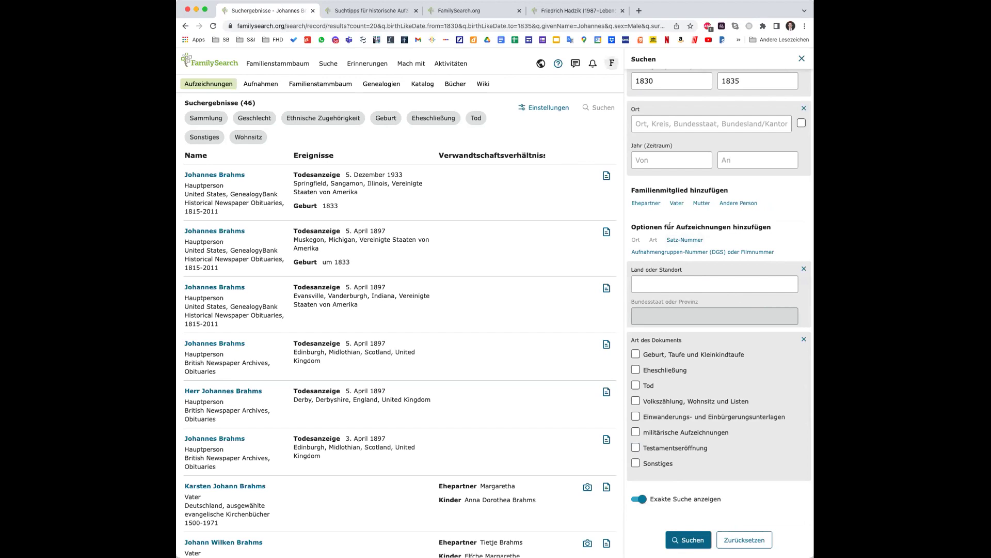
{"action": "left_click", "coordinate": [678, 285]}
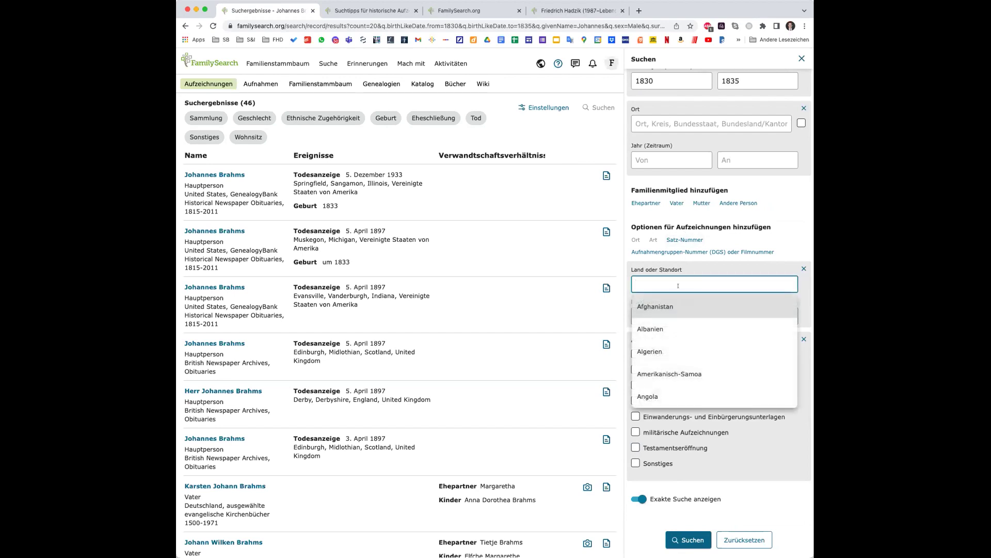
{"action": "left_click", "coordinate": [655, 328]}
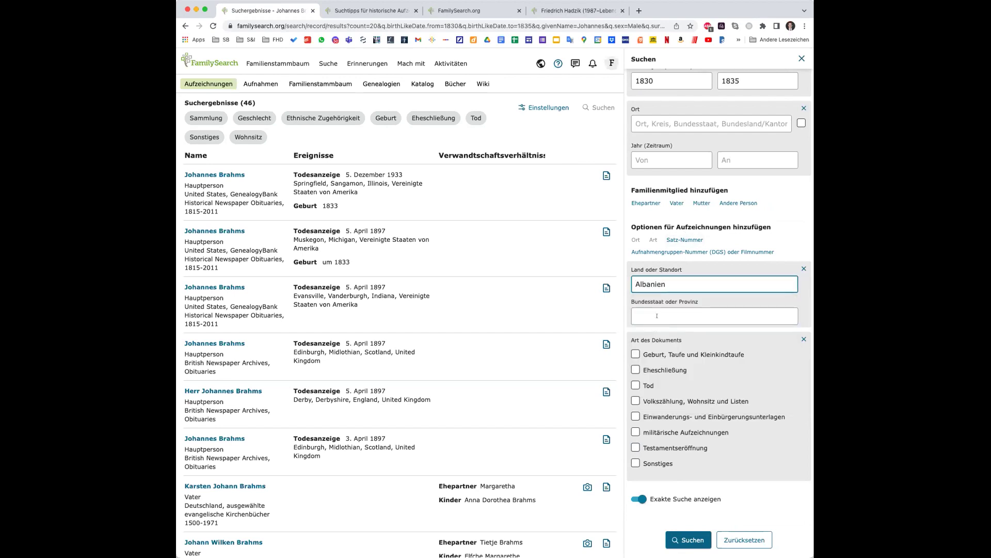
{"action": "left_click", "coordinate": [661, 315]}
{"action": "left_click", "coordinate": [688, 540]}
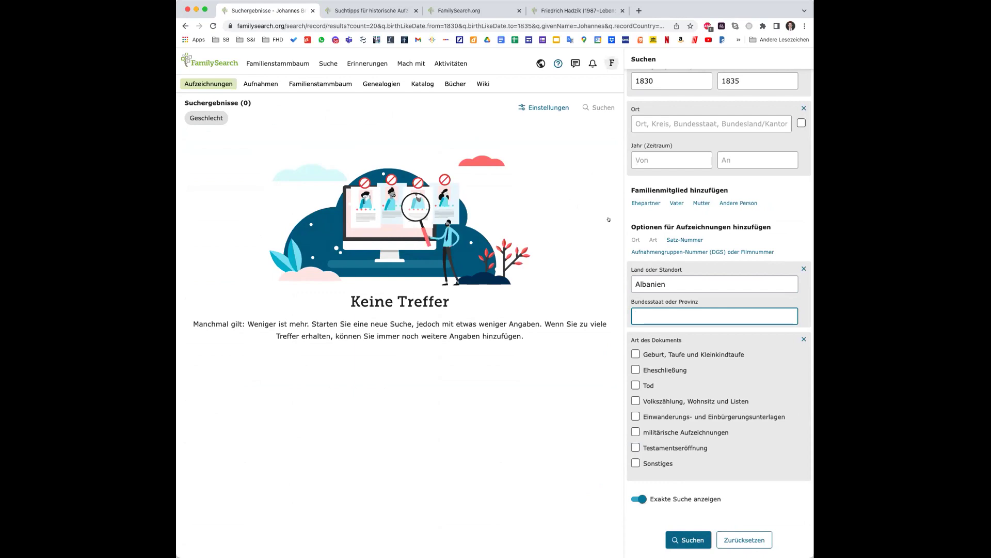
Remove the Land oder Standort option from the search form and rerun the search.
{"action": "scroll", "coordinate": [636, 162], "scroll_direction": "up", "scroll_amount": 5}
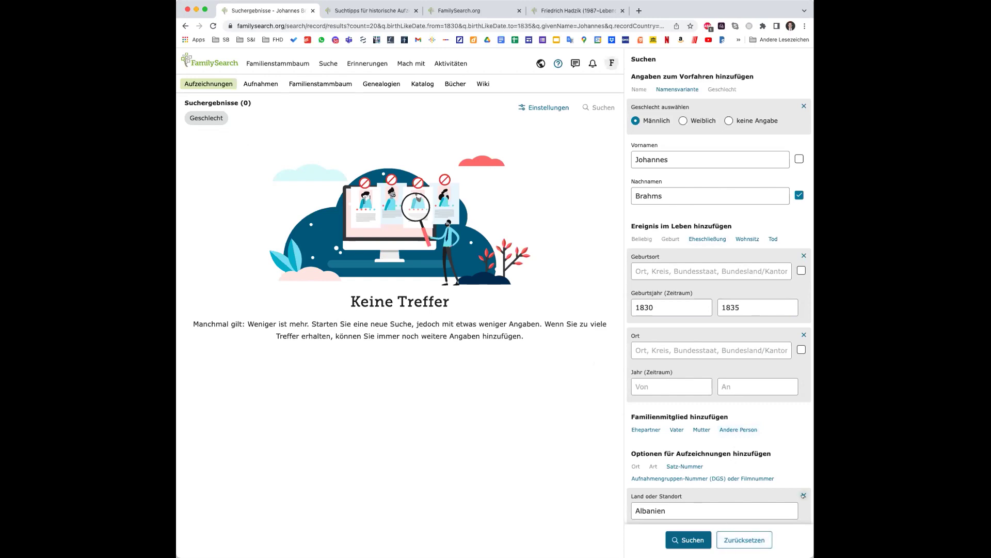
{"action": "left_click", "coordinate": [803, 495]}
{"action": "left_click", "coordinate": [688, 540]}
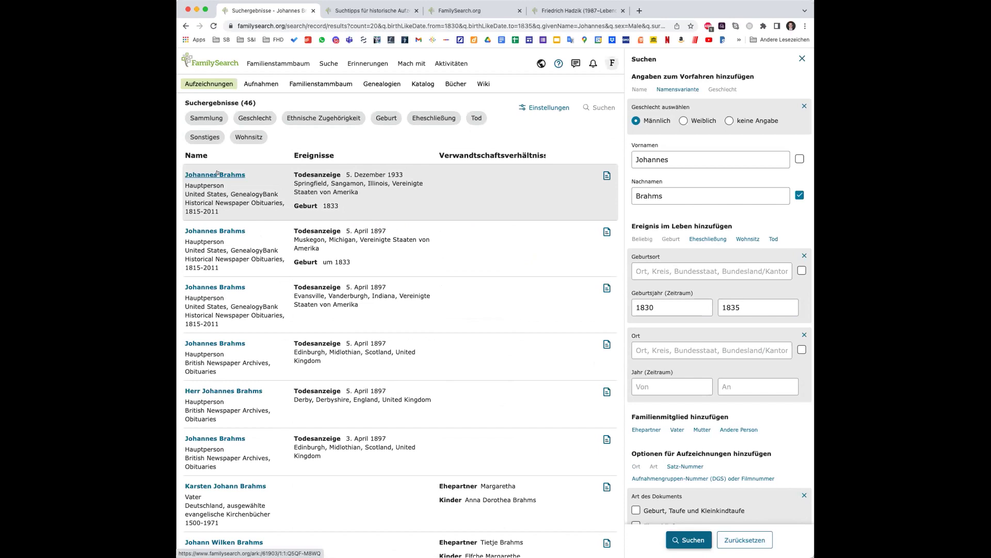
Open the full document page of the Johannes Brahms Todesanzeige from 5. Dezember 1933 in Springfield and examine the indexed details.
{"action": "left_click", "coordinate": [216, 175]}
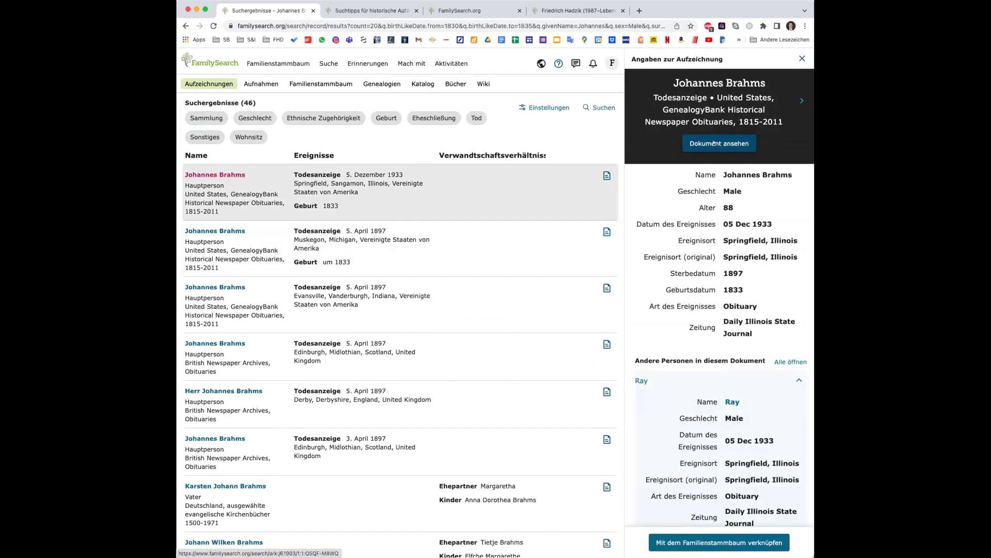
{"action": "left_click", "coordinate": [713, 147]}
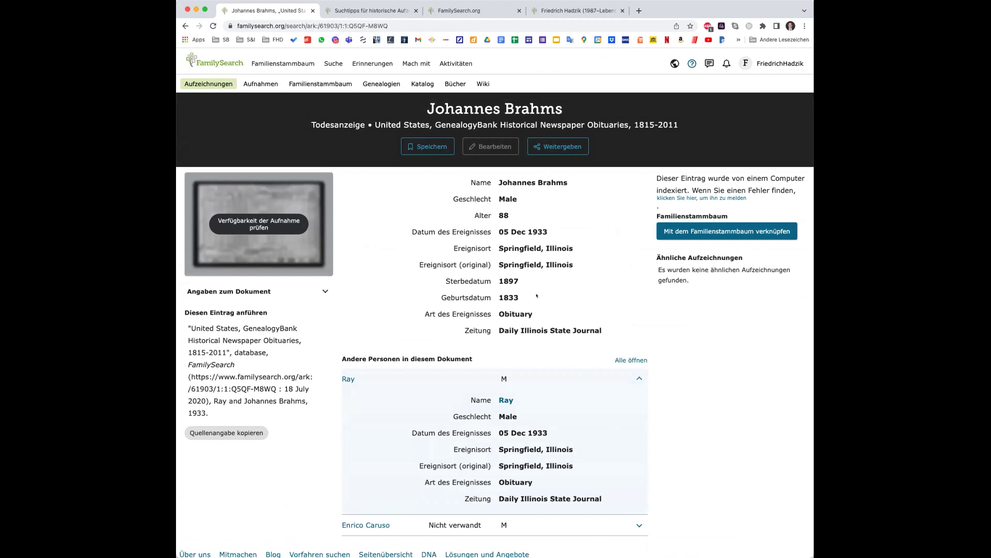
{"action": "scroll", "coordinate": [526, 300], "scroll_direction": "down", "scroll_amount": 1}
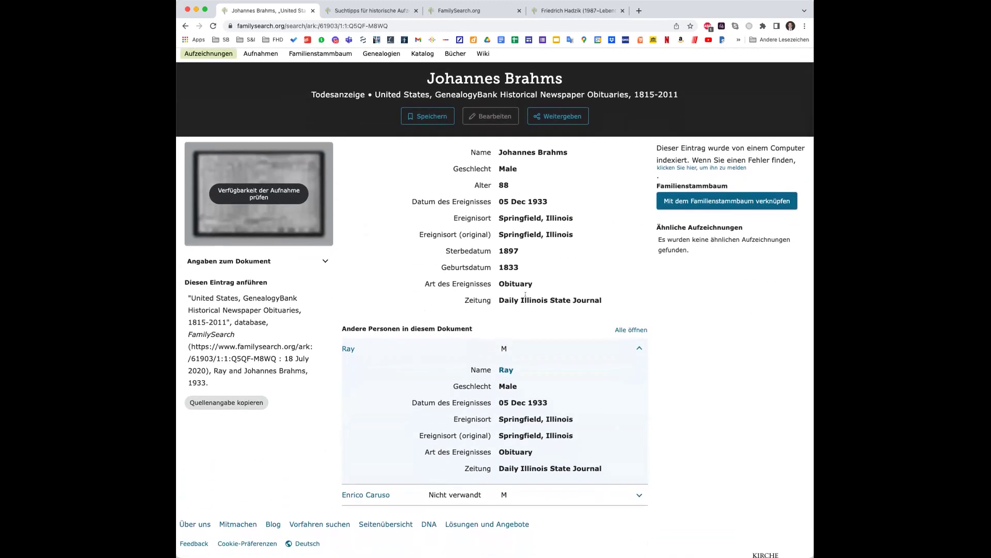
{"action": "scroll", "coordinate": [529, 293], "scroll_direction": "up", "scroll_amount": 1}
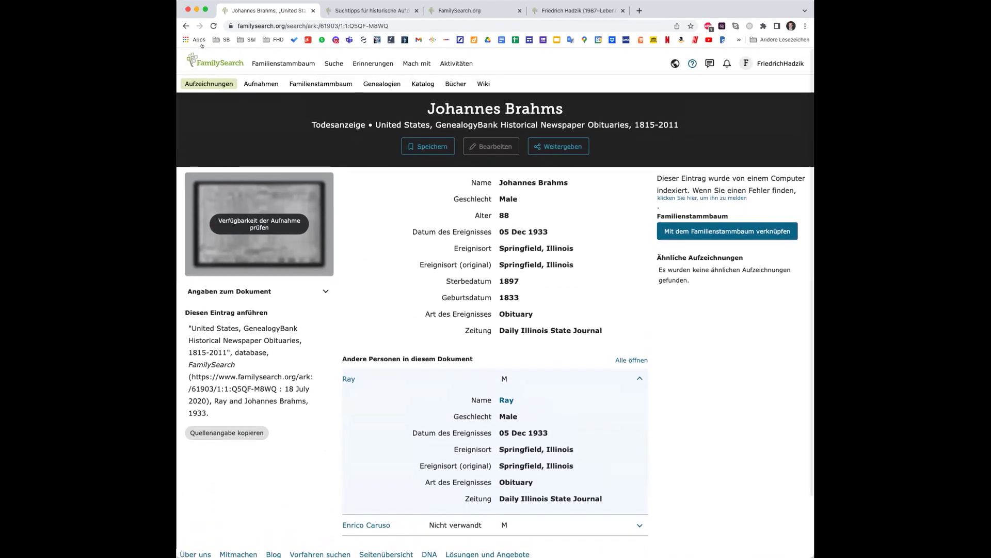
Return to the search results and reopen the record details of the Springfield Todesanzeige for Johannes Brahms.
{"action": "left_click", "coordinate": [185, 26]}
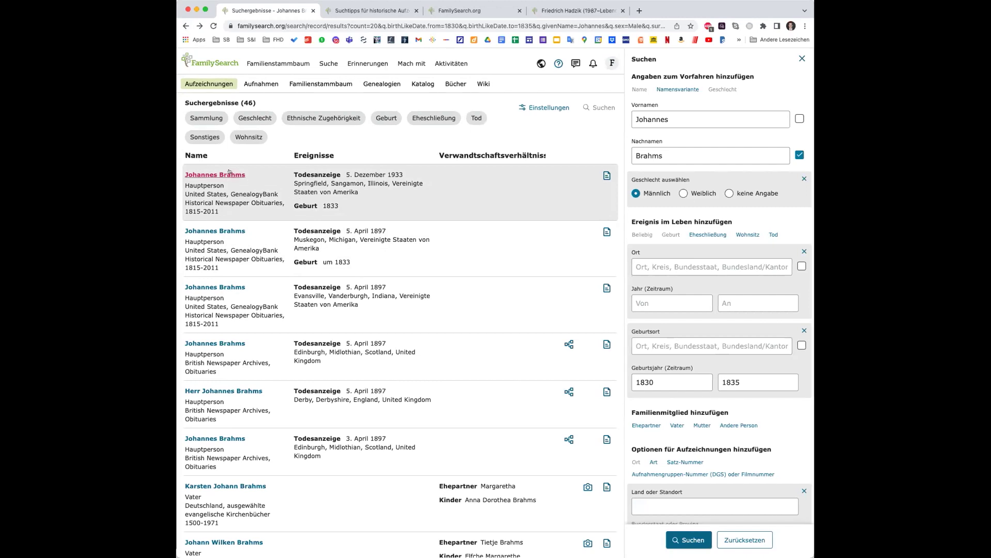
{"action": "left_click", "coordinate": [229, 174]}
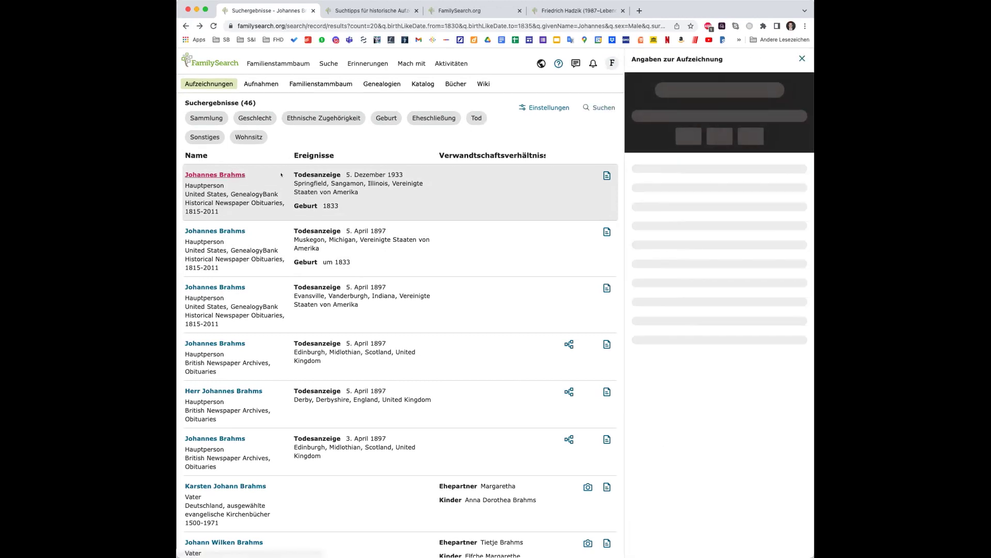